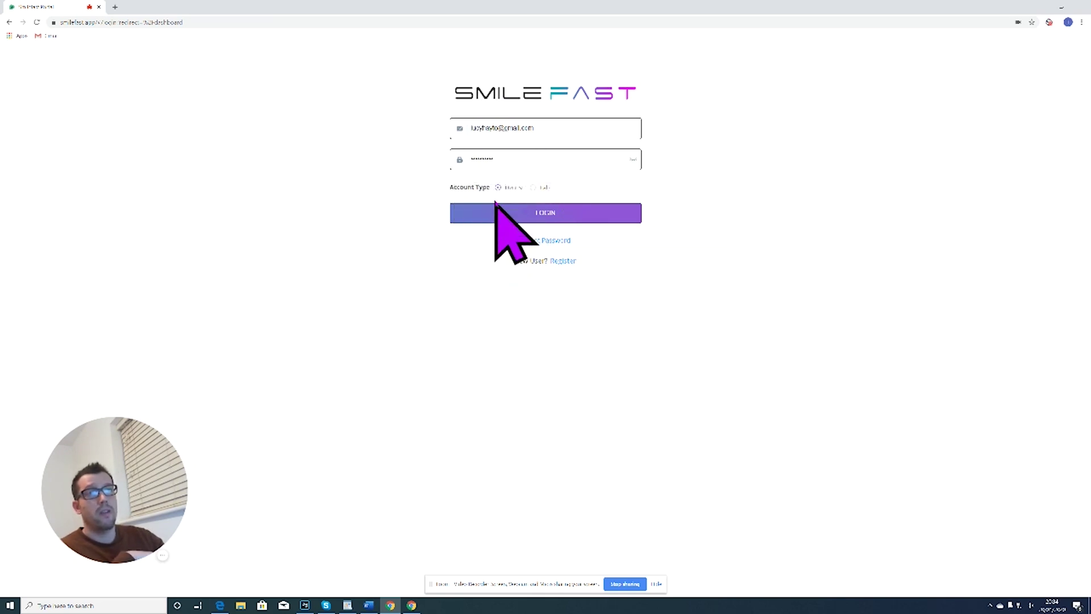
Sign in to the portal and go to the My Account profile page
click(533, 215)
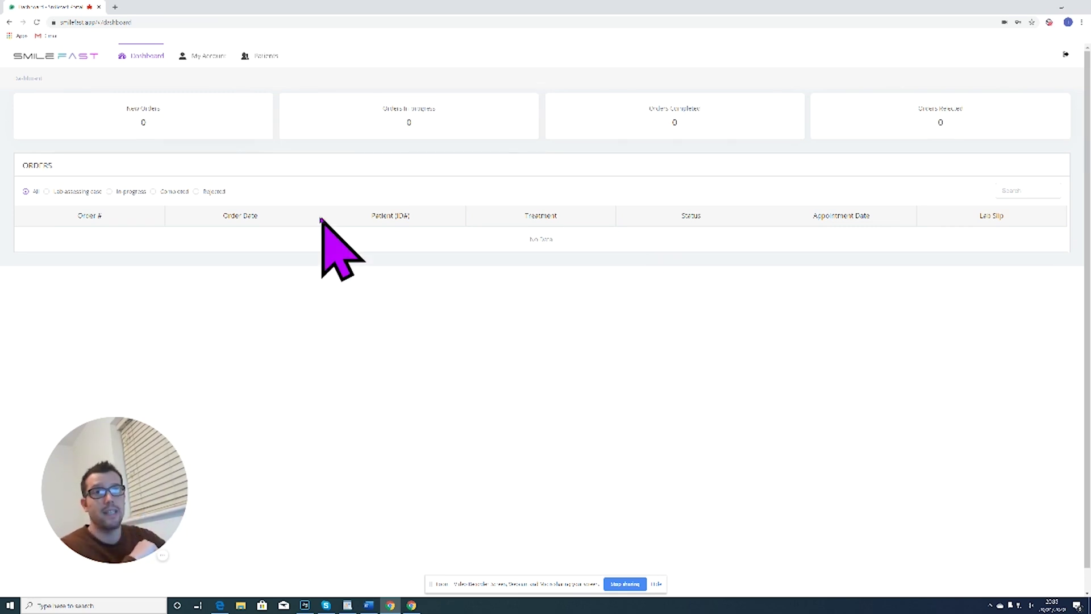
click(206, 58)
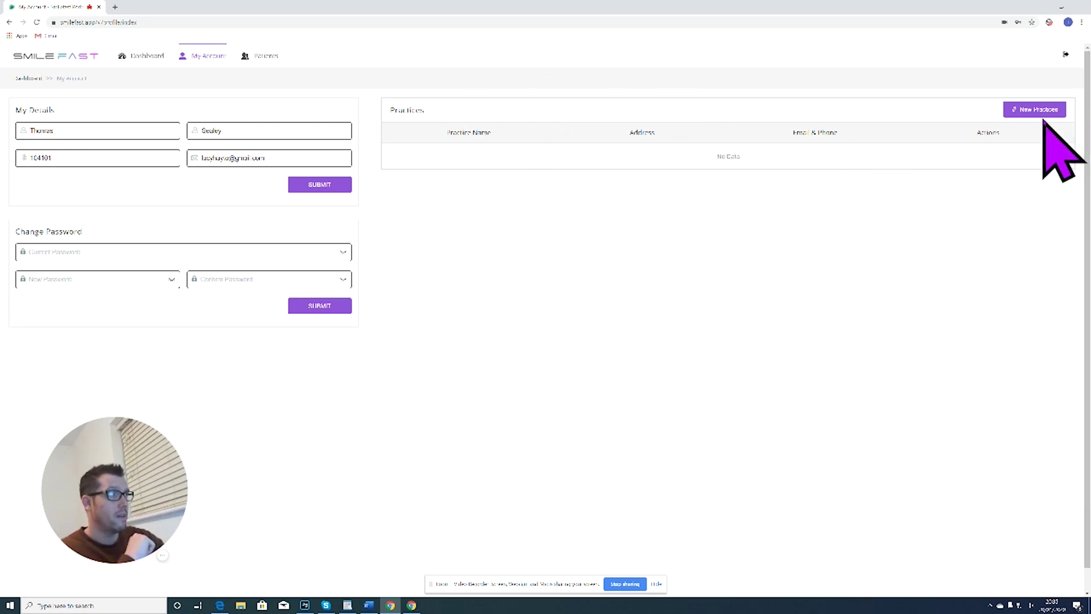
Add practice Start Smiling with its contact number, email and autofilled United Kingdom address
click(1036, 110)
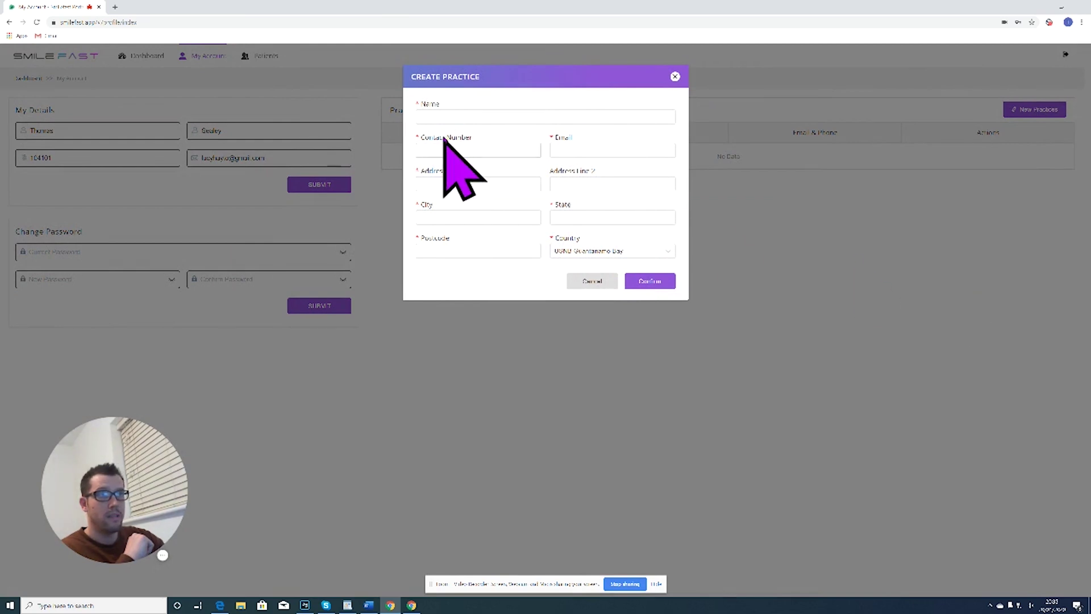
click(450, 116)
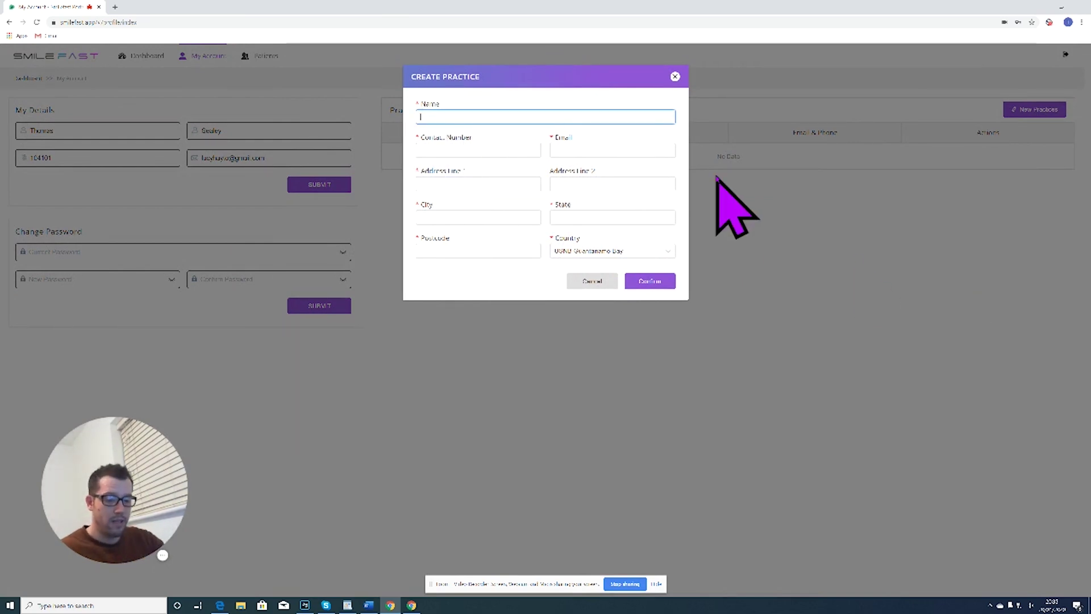
text(Steve S)
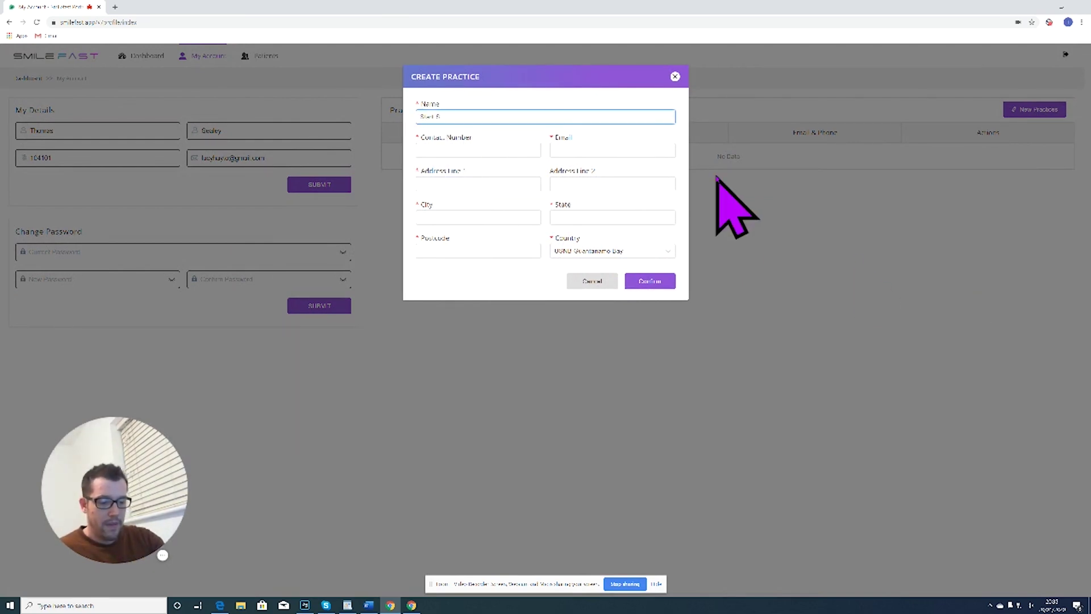
text(miling)
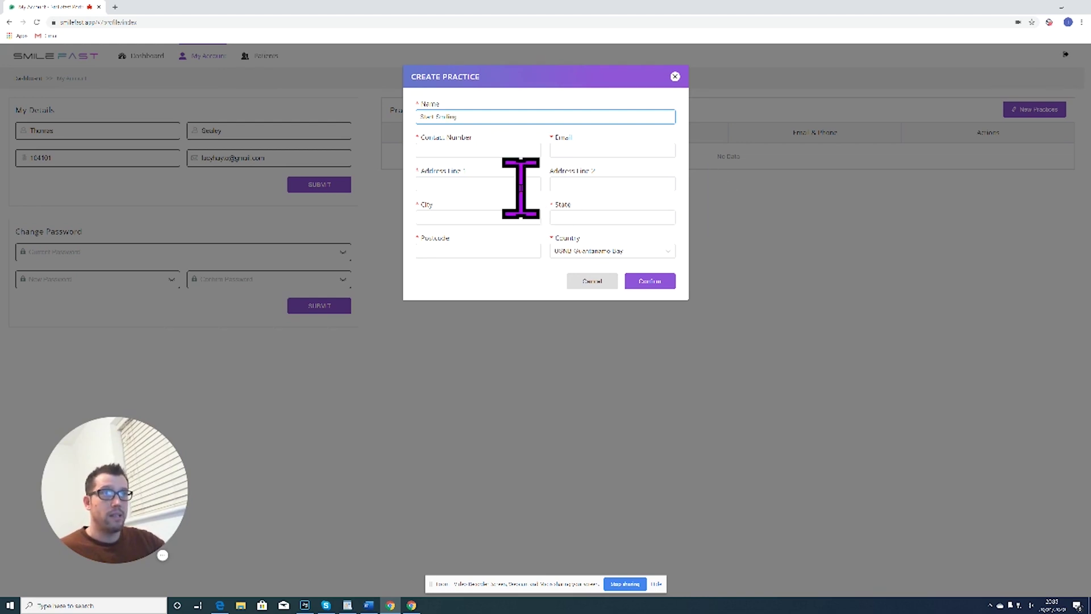
click(478, 149)
text(01)
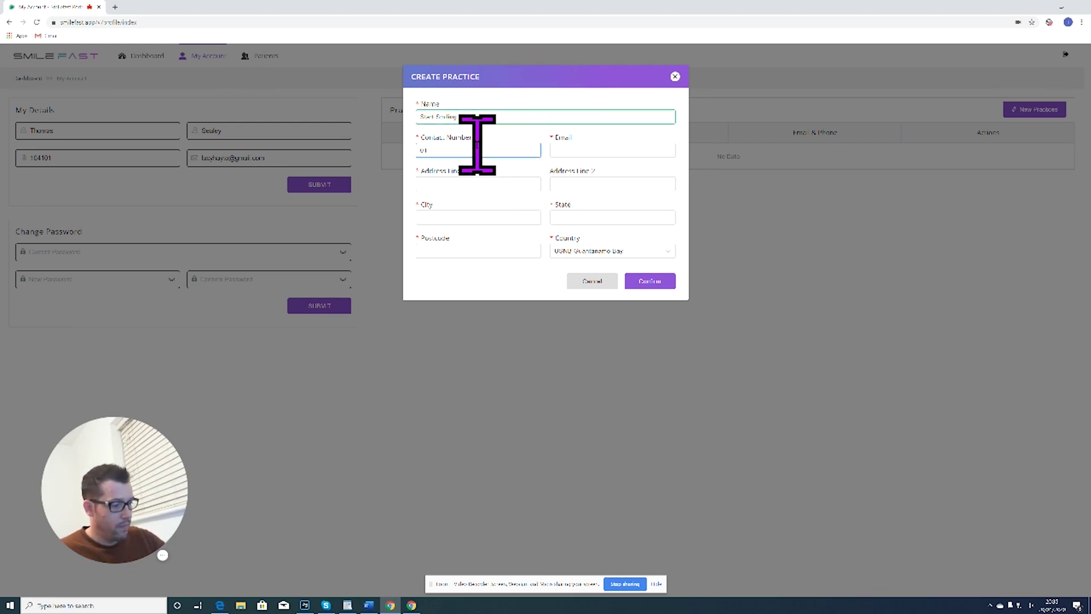
text(244)
text(3)
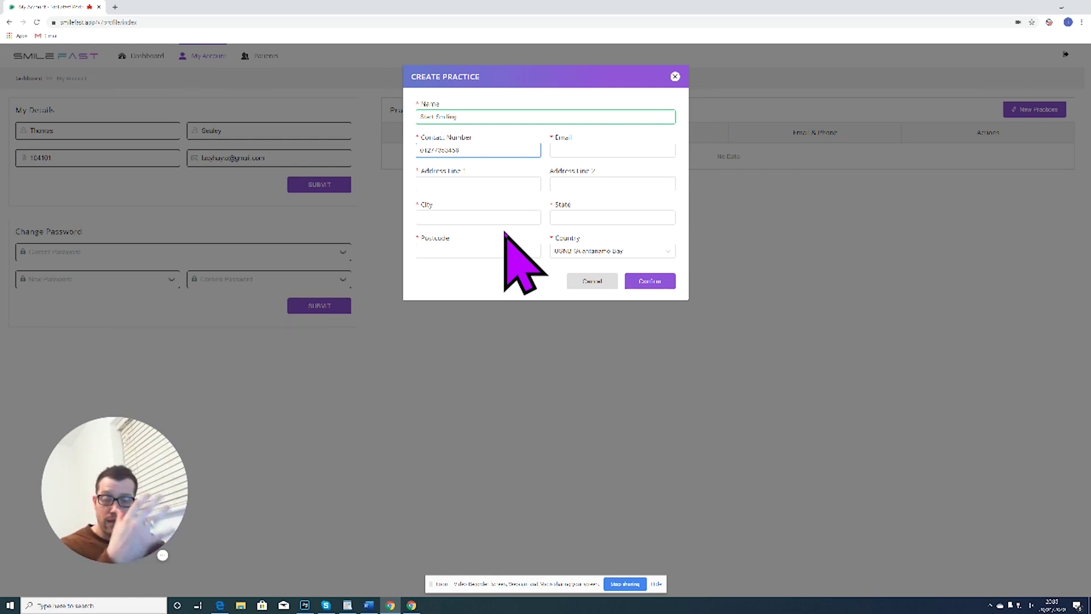
click(578, 150)
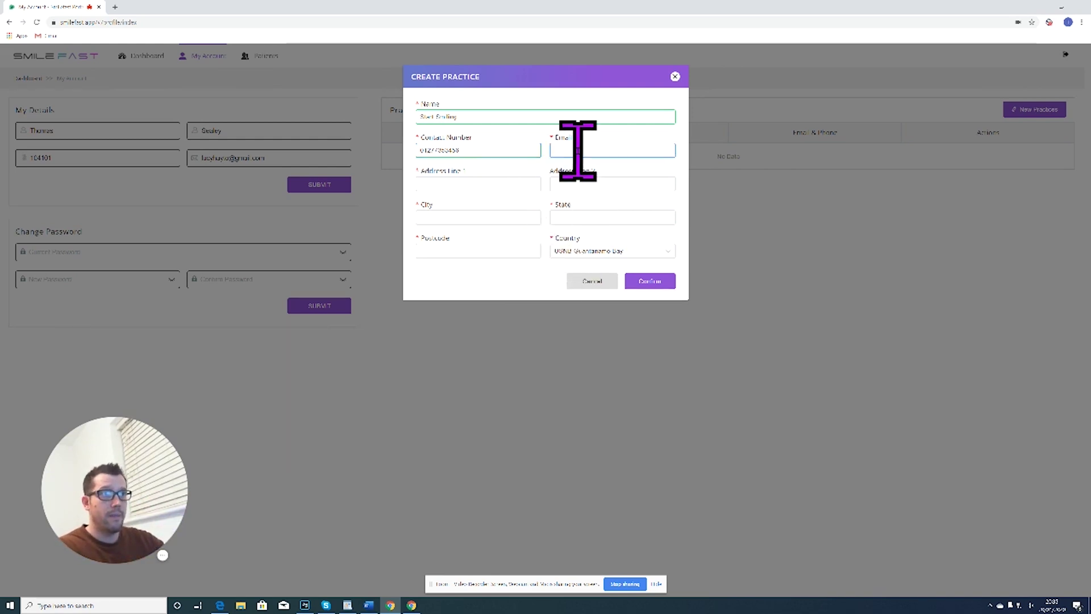
key(Down)
key(Return)
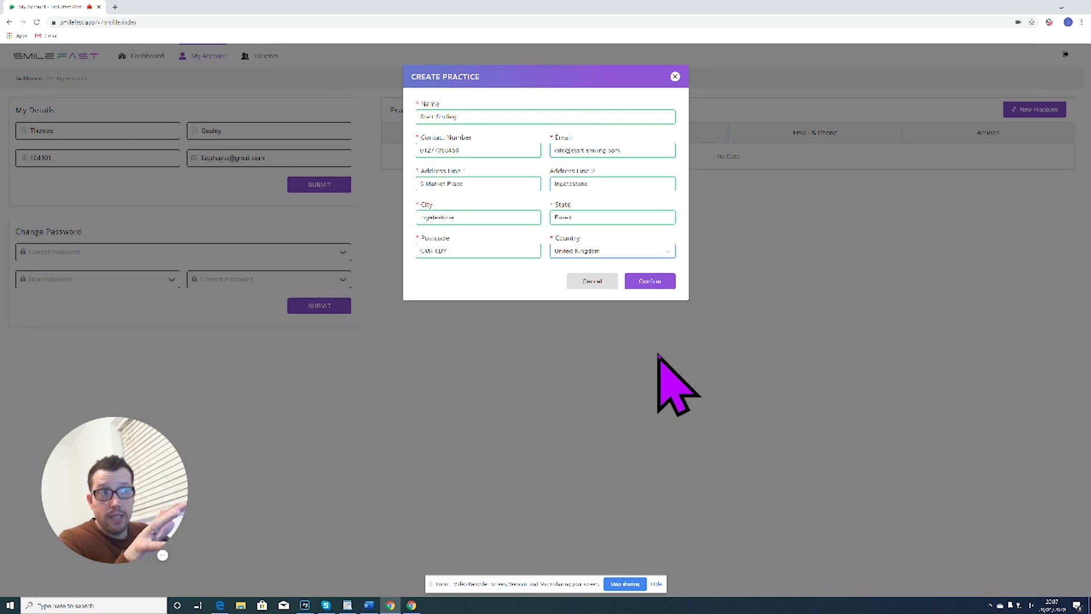
click(648, 280)
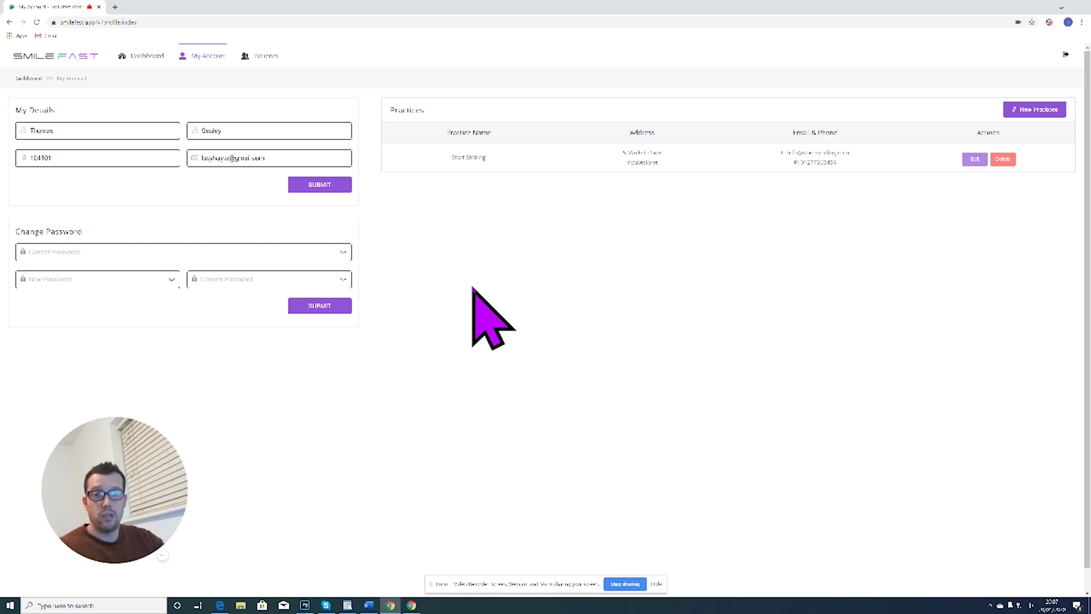
From the Dashboard, go to the Patients list and start a New Patient record
click(135, 56)
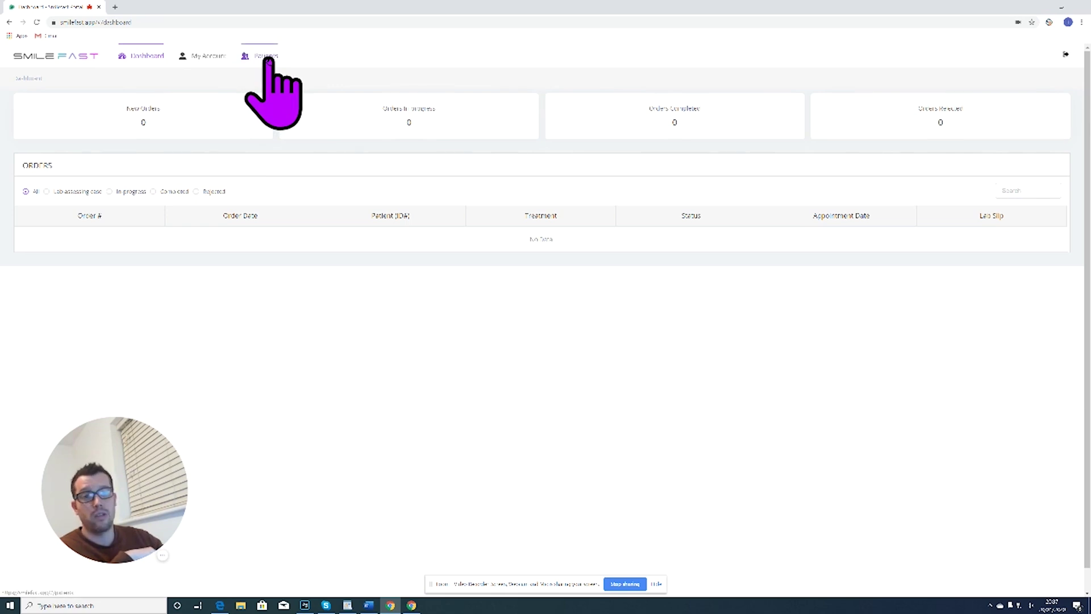
click(266, 57)
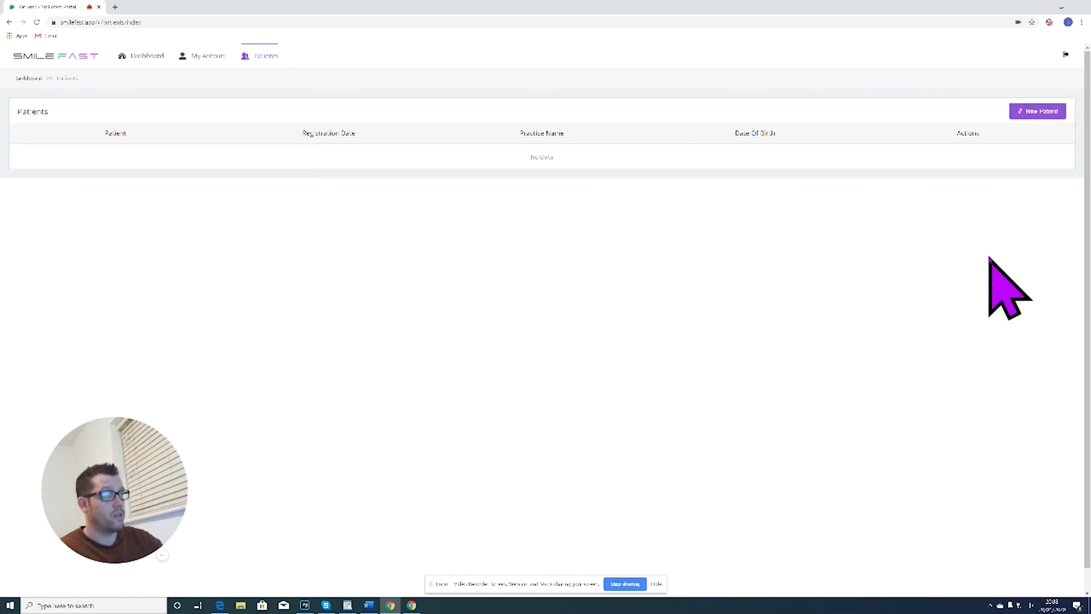
click(1042, 112)
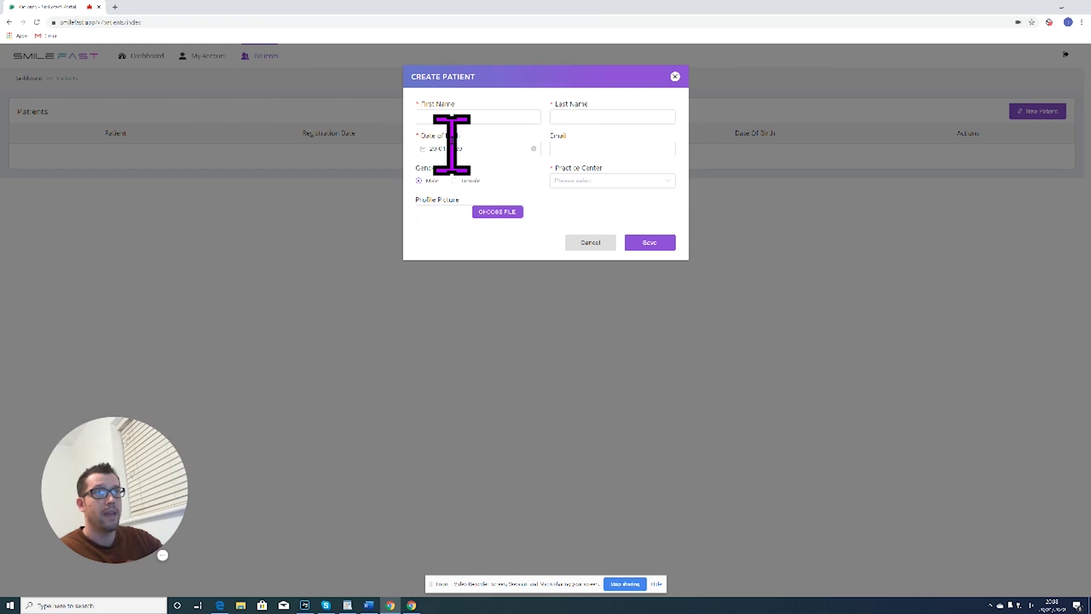
Enter the patient's first and last name, set gender Female, and attach photo IMG_5065.JPG
click(464, 117)
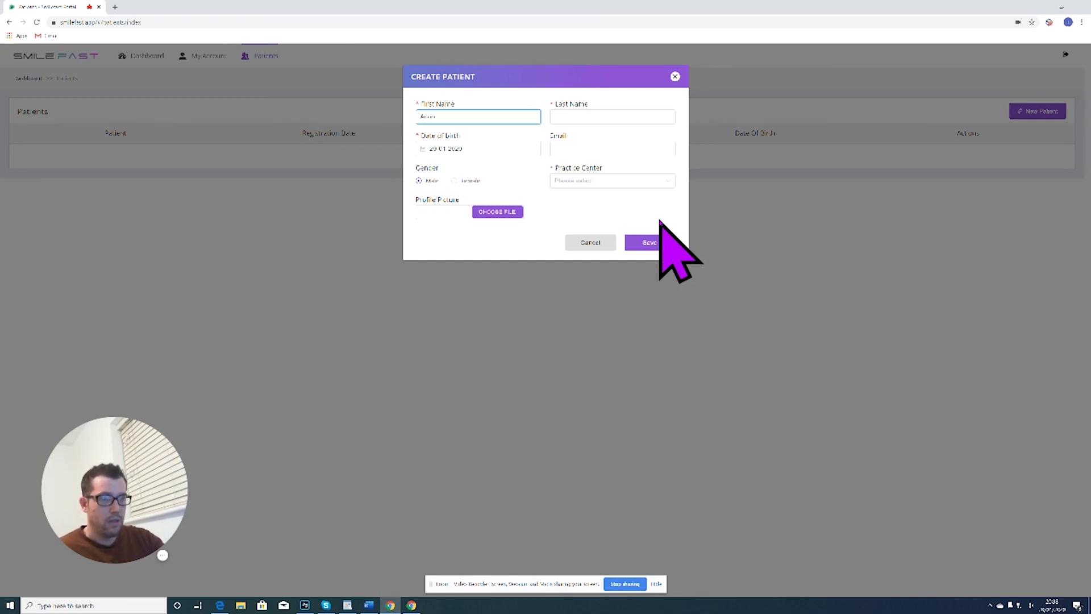
click(626, 117)
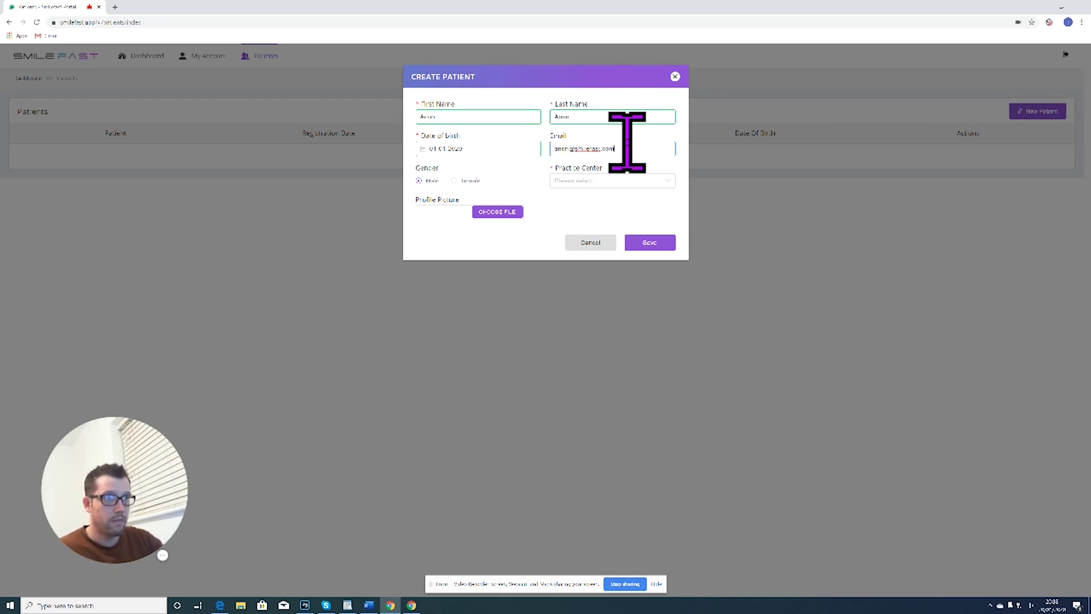
click(455, 181)
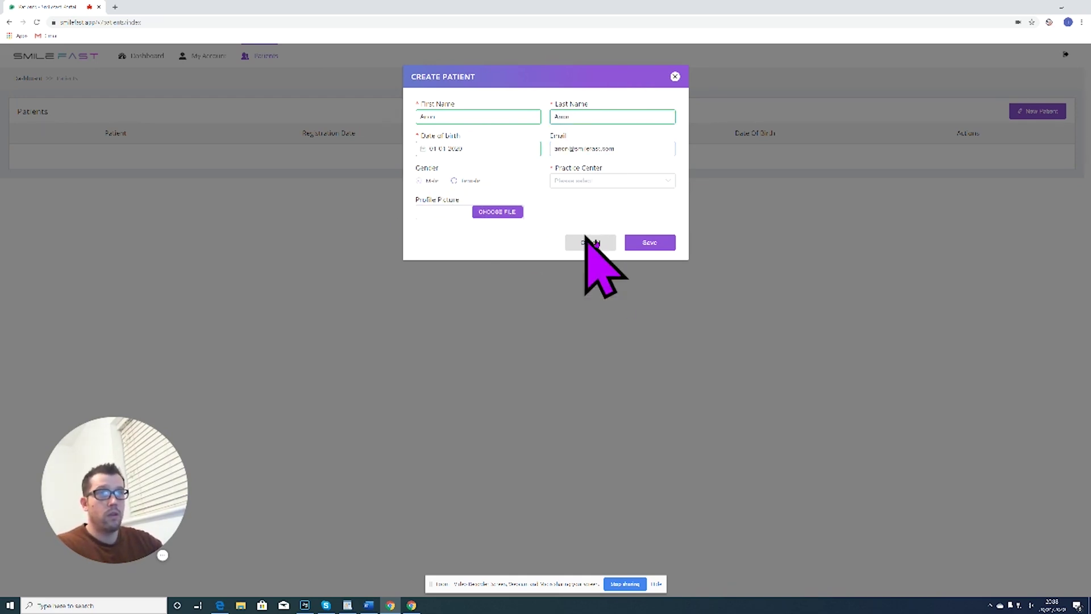
click(498, 212)
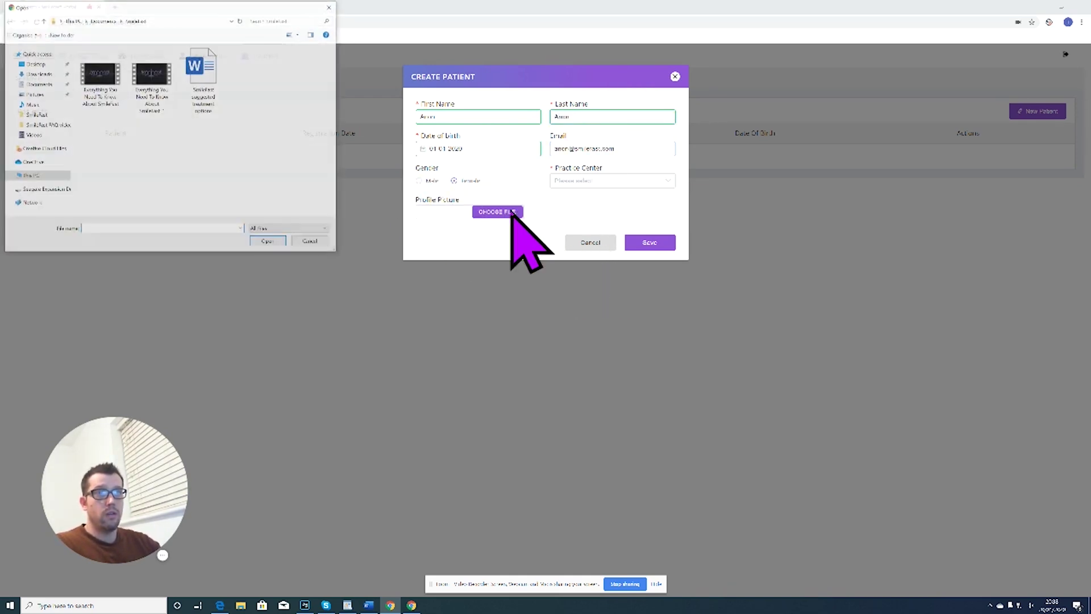
click(34, 64)
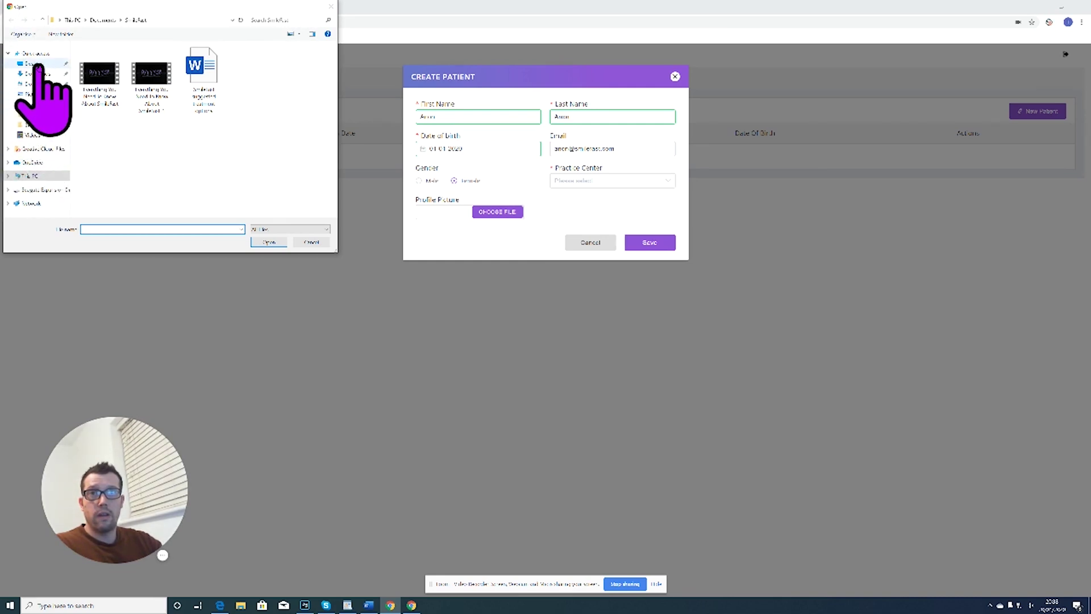
double_click(111, 60)
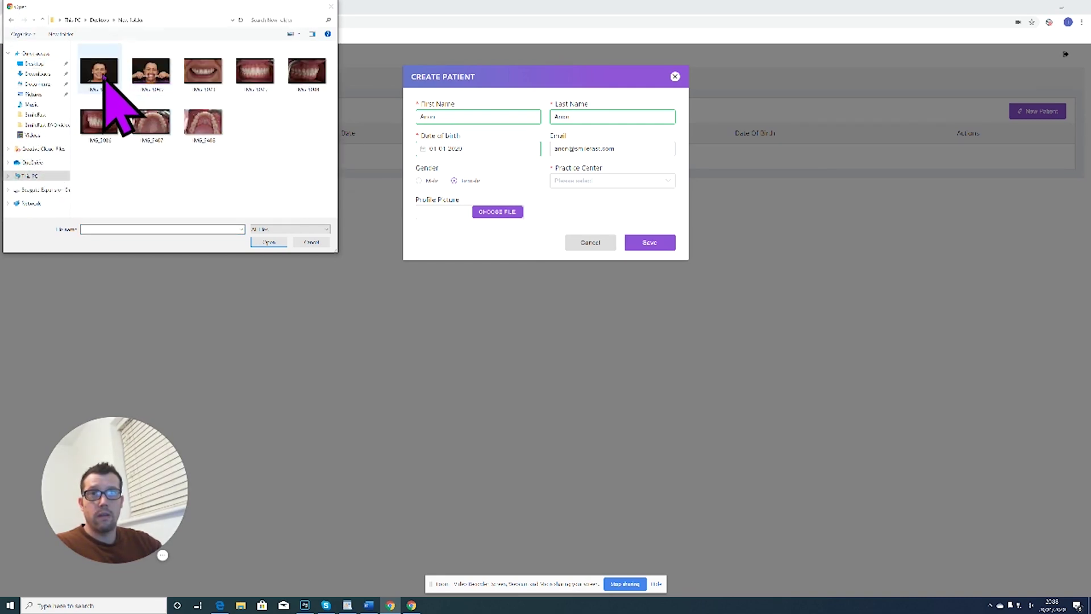
click(101, 73)
click(269, 243)
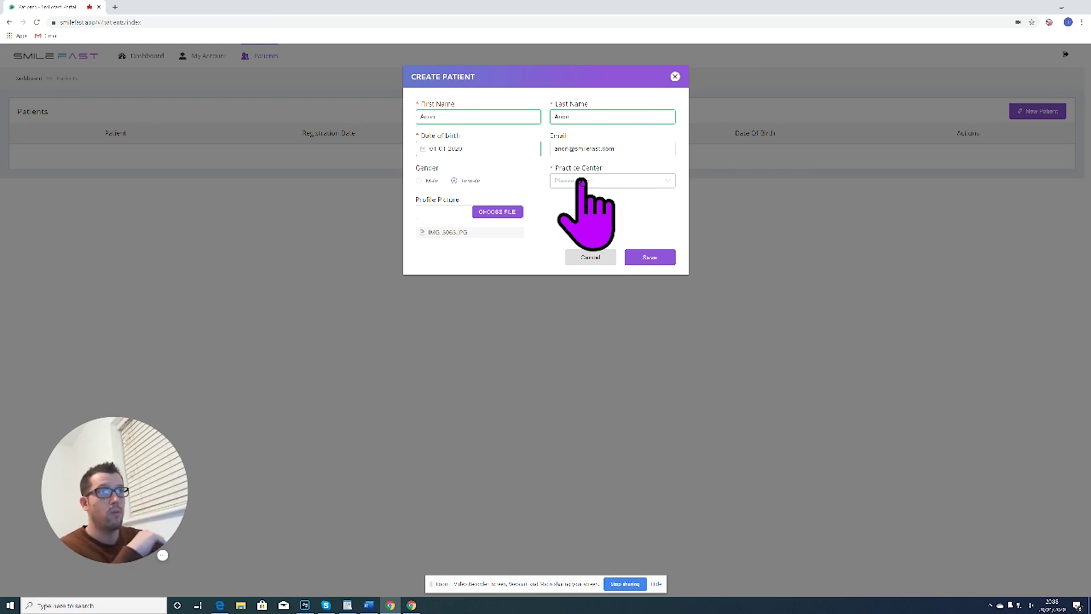
Assign the patient to the Start Smiling practice centre and save the record
click(581, 180)
click(577, 205)
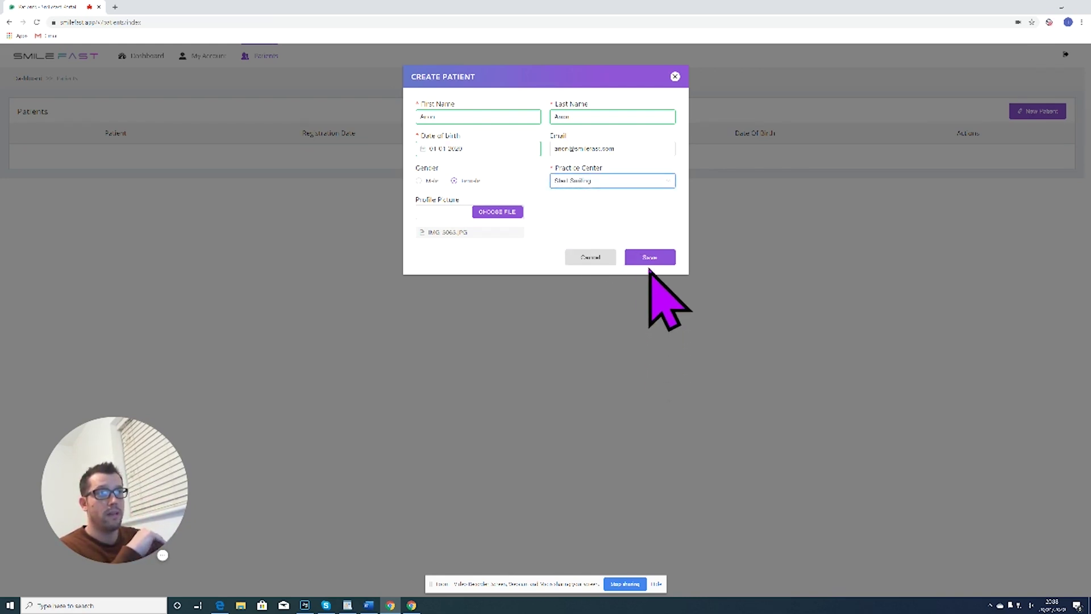
click(652, 259)
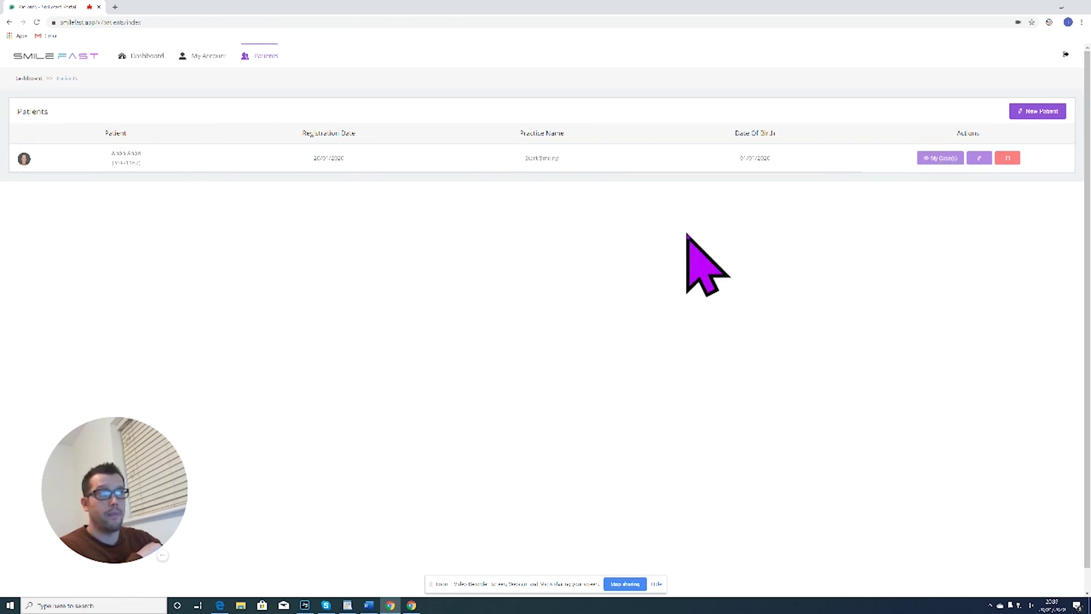
Go to the new patient's treatment page, then to their Patient File
click(943, 161)
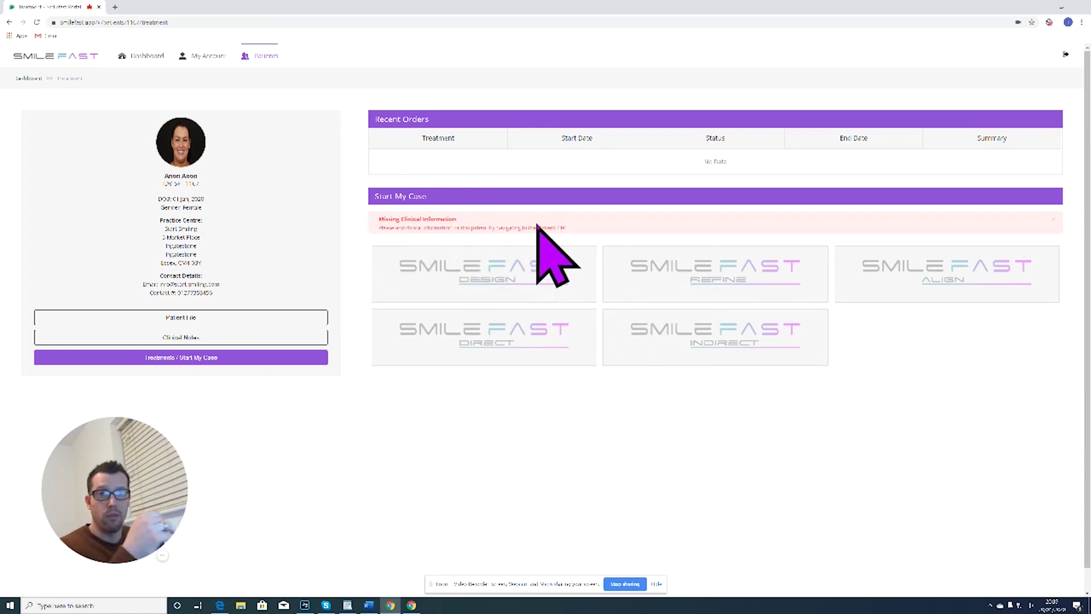
click(209, 318)
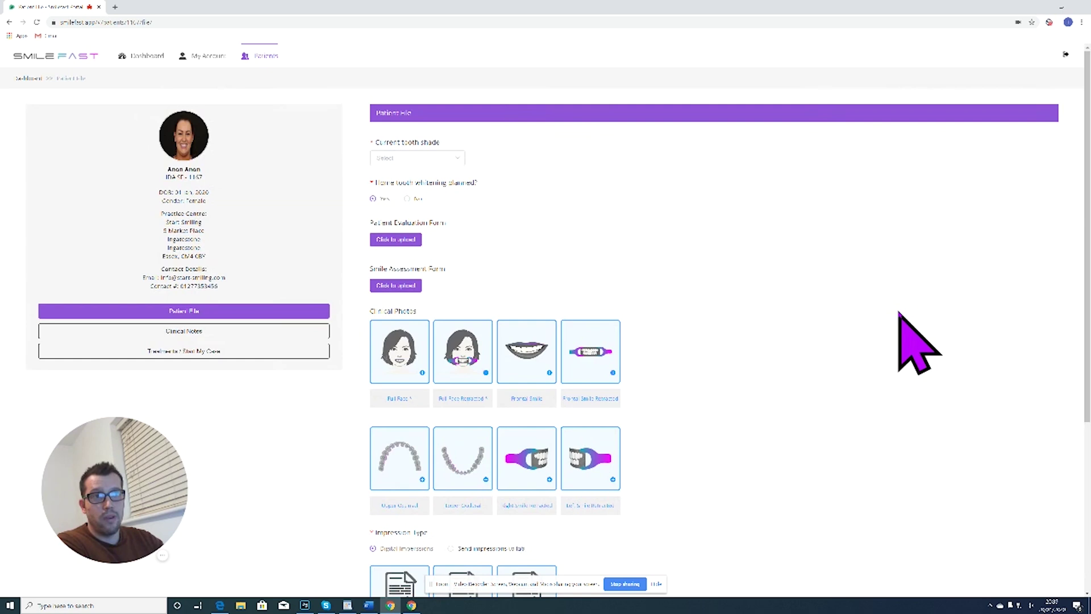
Choose A2 in the Current tooth shade dropdown of the patient file
scroll(913, 347, down, 4)
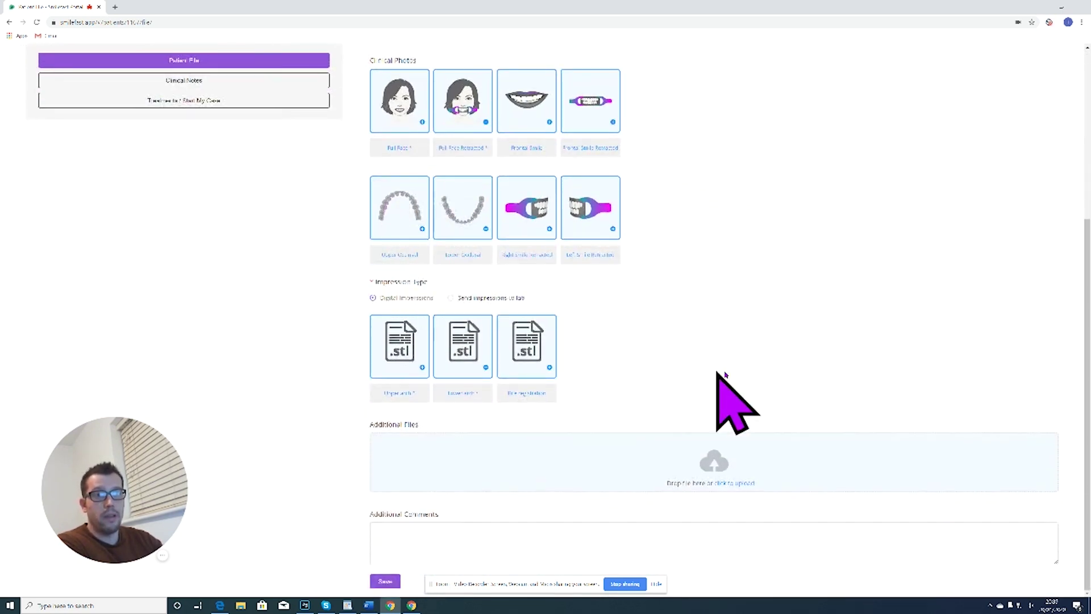
scroll(770, 383, up, 5)
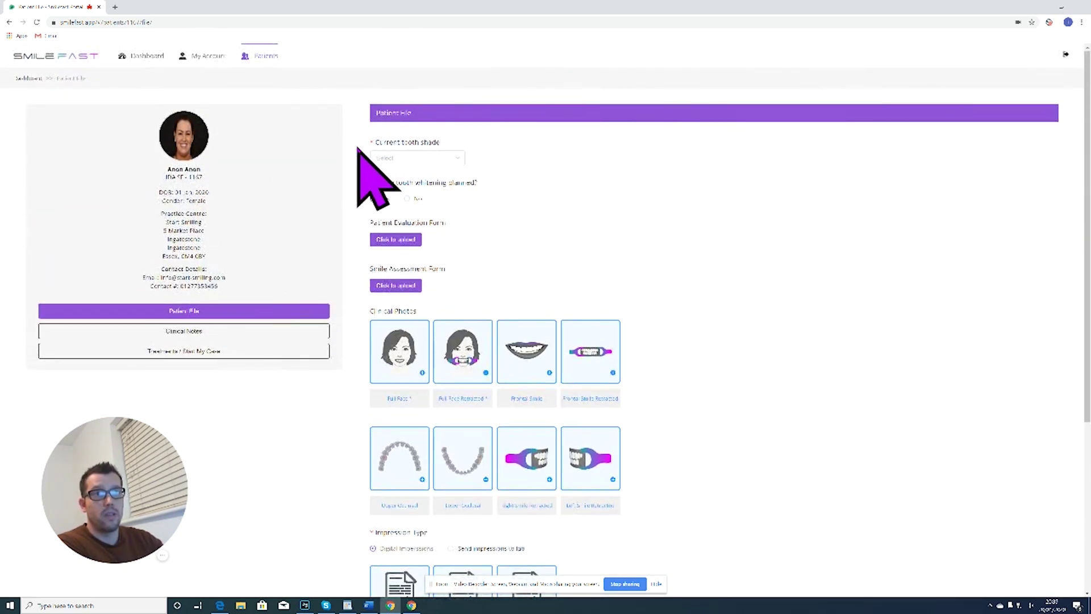
click(454, 159)
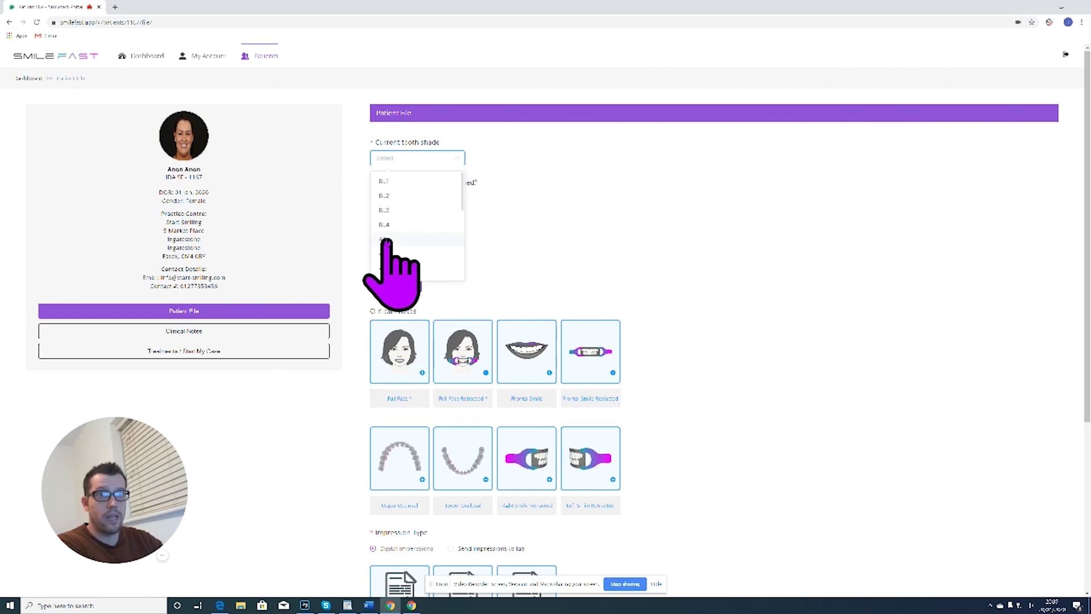
click(386, 254)
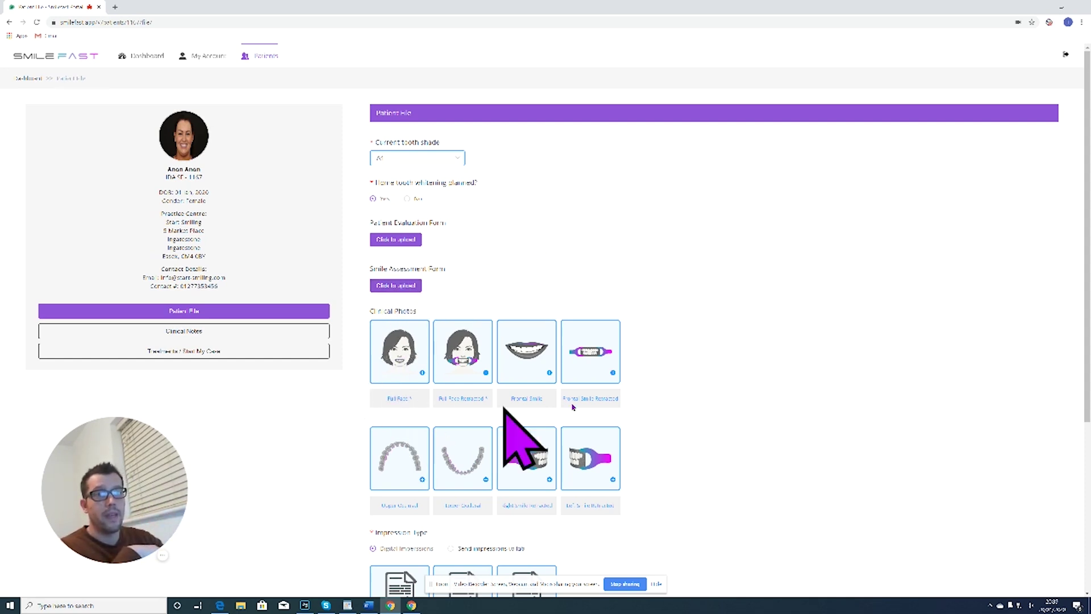
scroll(875, 350, down, 2)
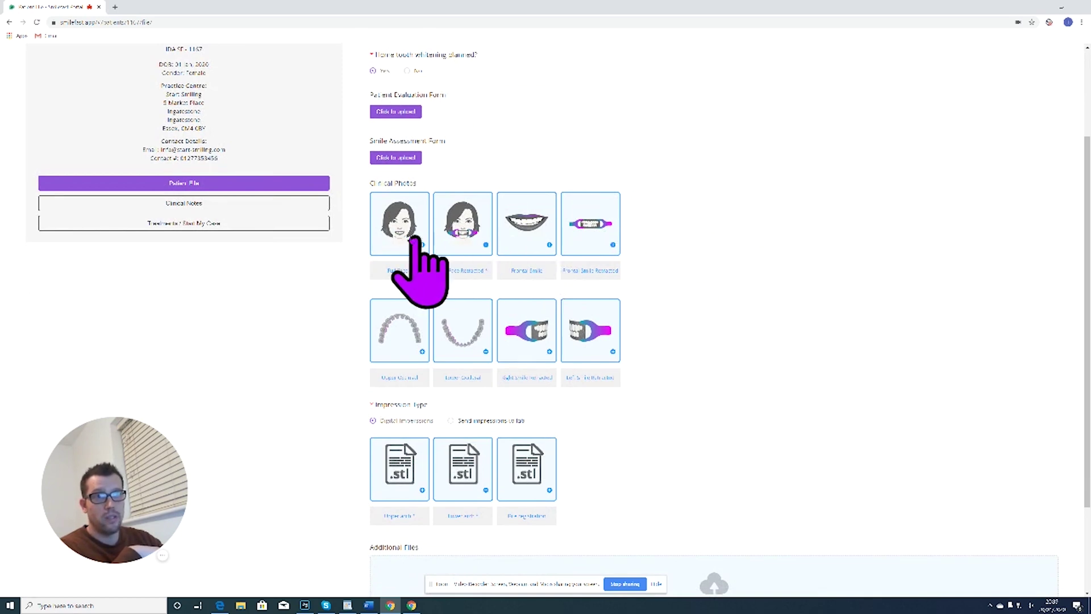
Fill the Full Face and Frontal Smile slots (plain and retracted) with IMG_5065, IMG_5069, IMG_5071, IMG_5072
click(407, 218)
click(99, 73)
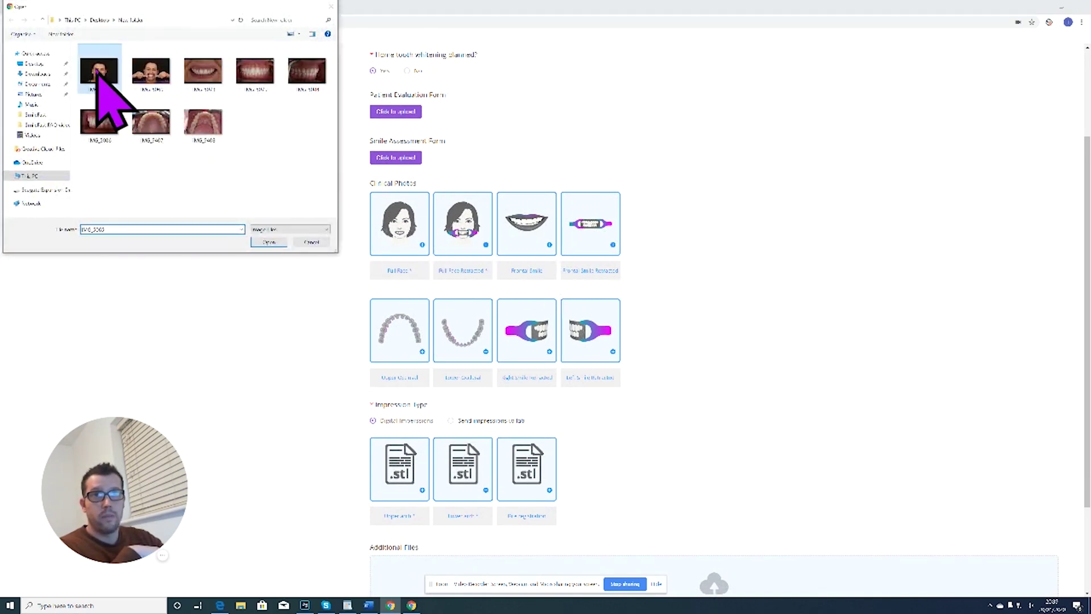
click(273, 243)
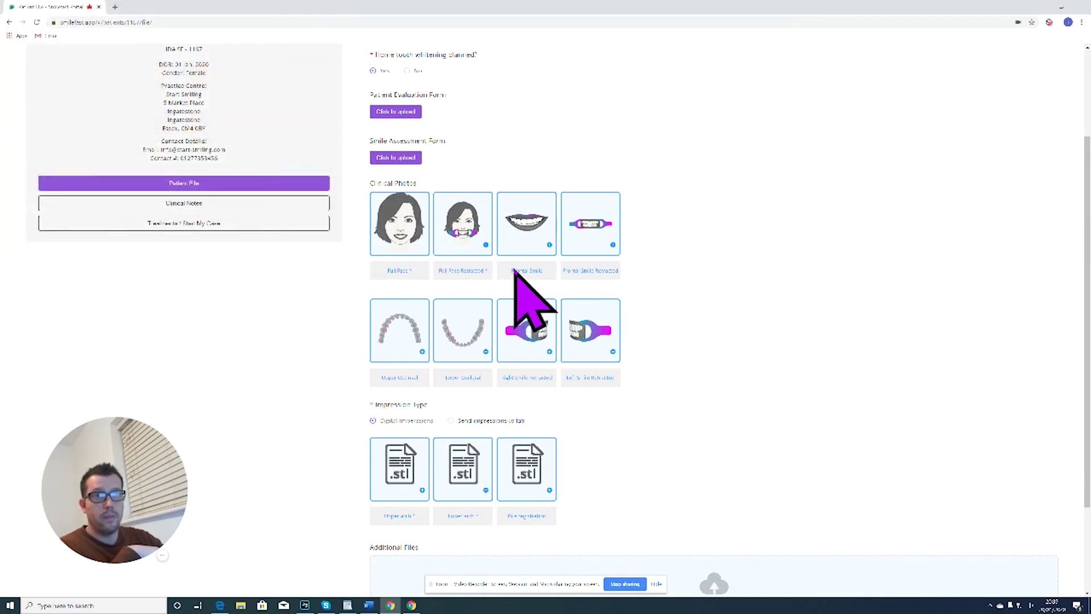
click(474, 230)
click(153, 73)
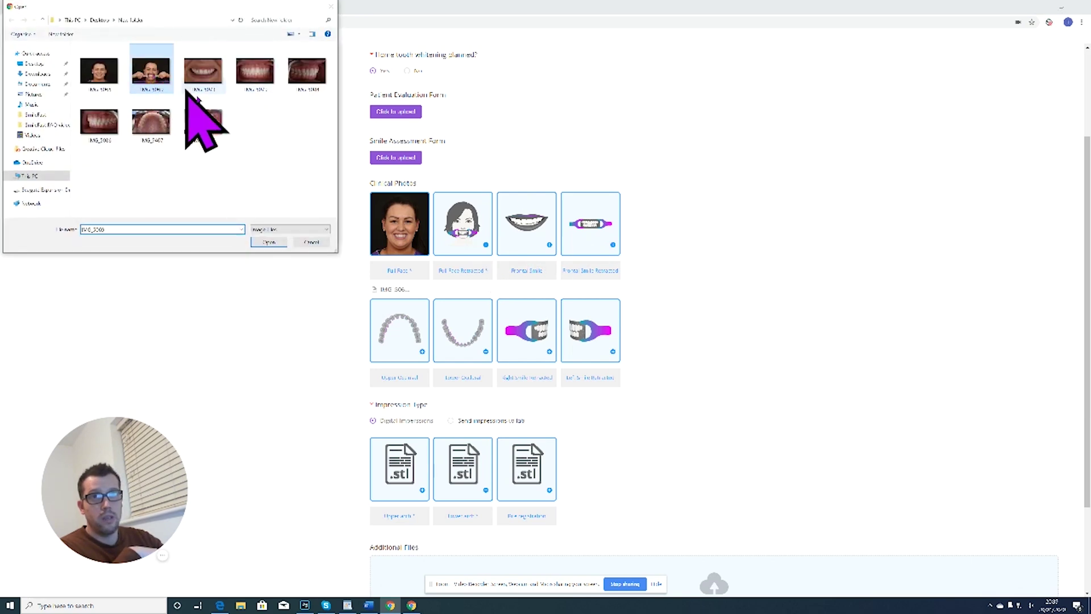
click(283, 241)
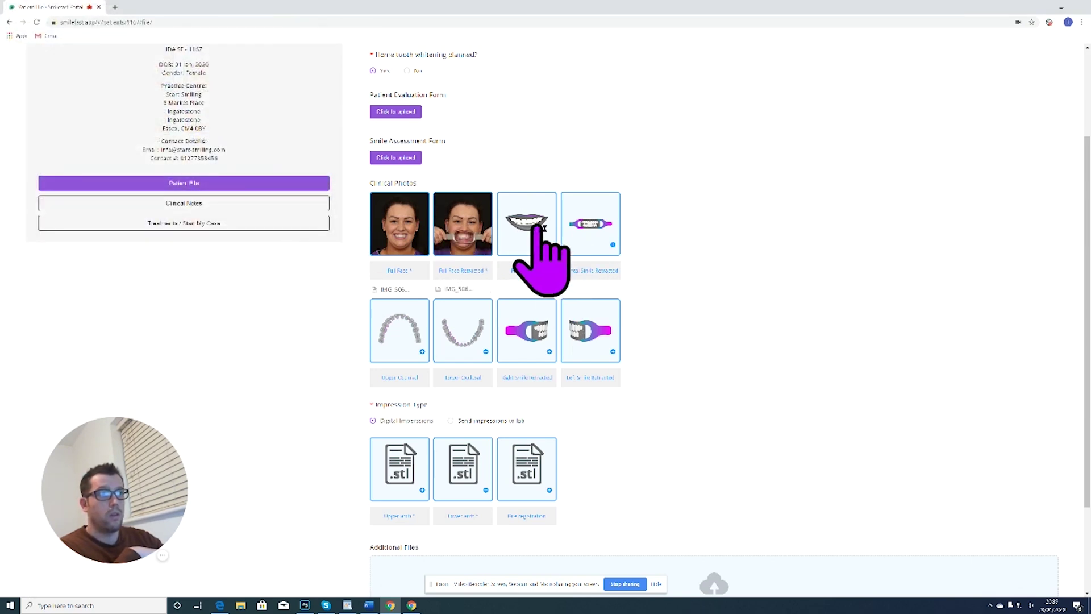
click(529, 232)
click(204, 72)
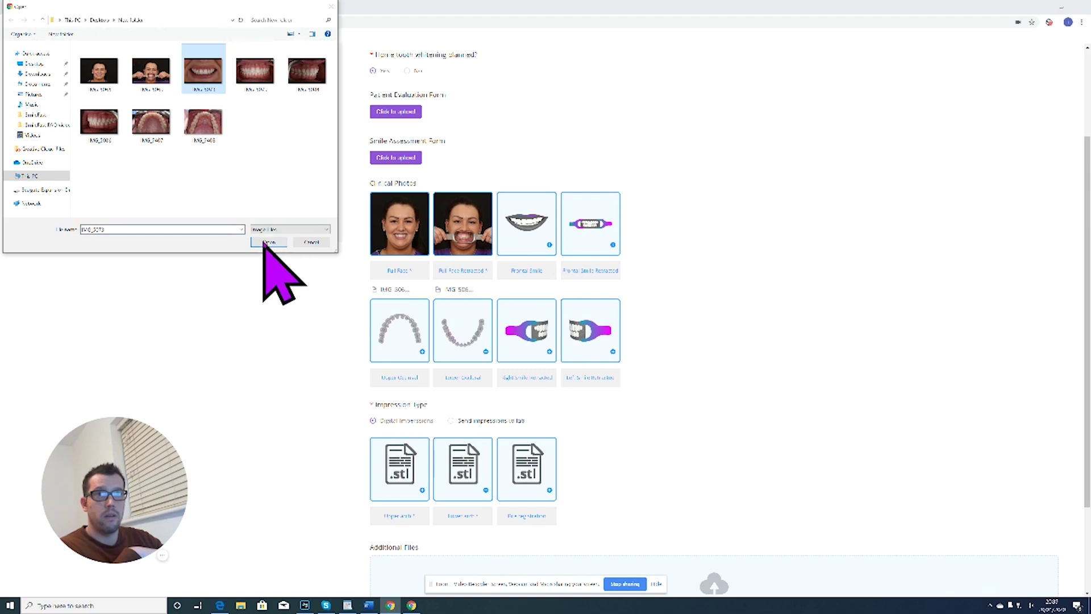
click(282, 243)
click(592, 242)
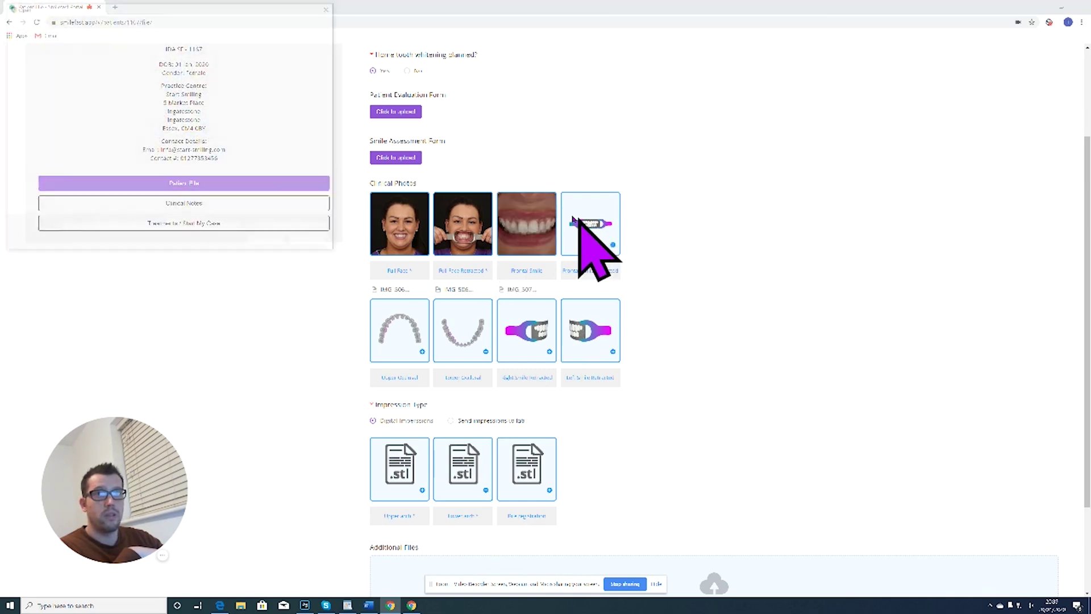
click(250, 60)
click(269, 242)
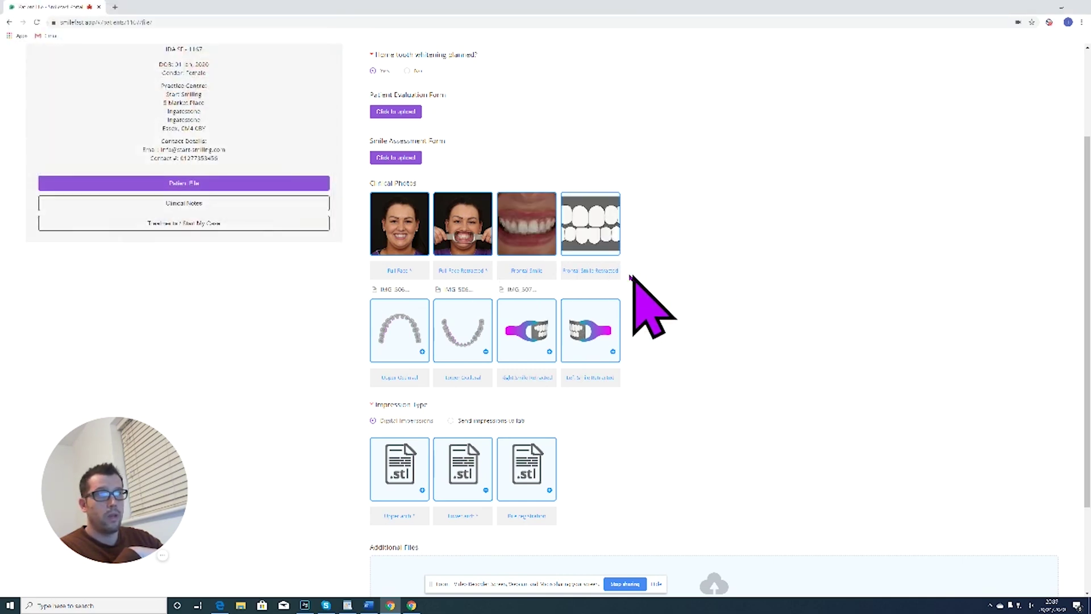
Fill upper/lower occlusal and right/left smile slots with IMG_5407, IMG_5408, IMG_5384, IMG_5386
click(412, 335)
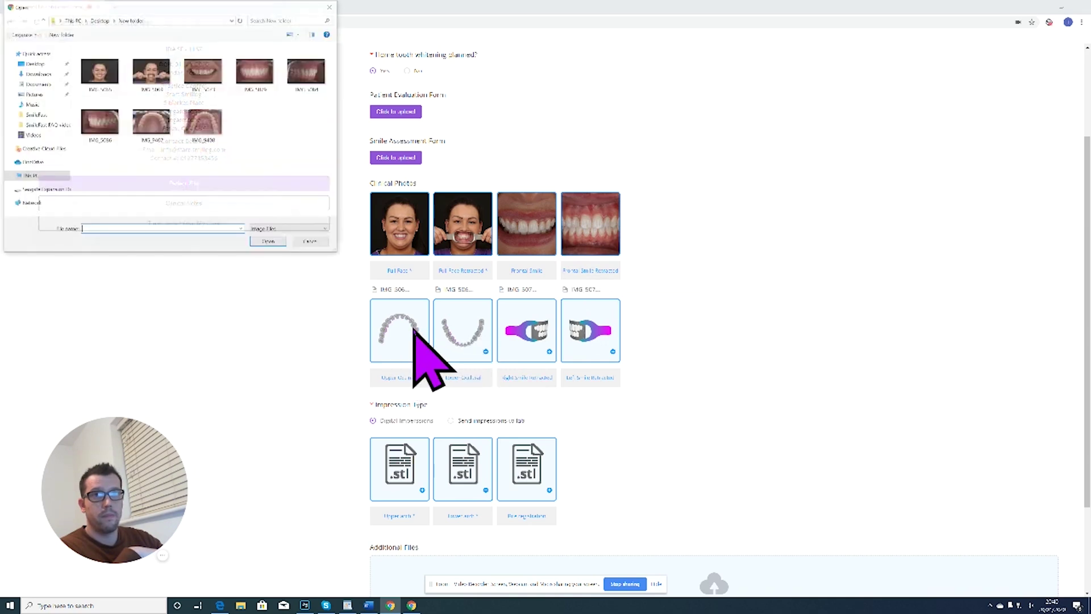
click(151, 122)
click(269, 242)
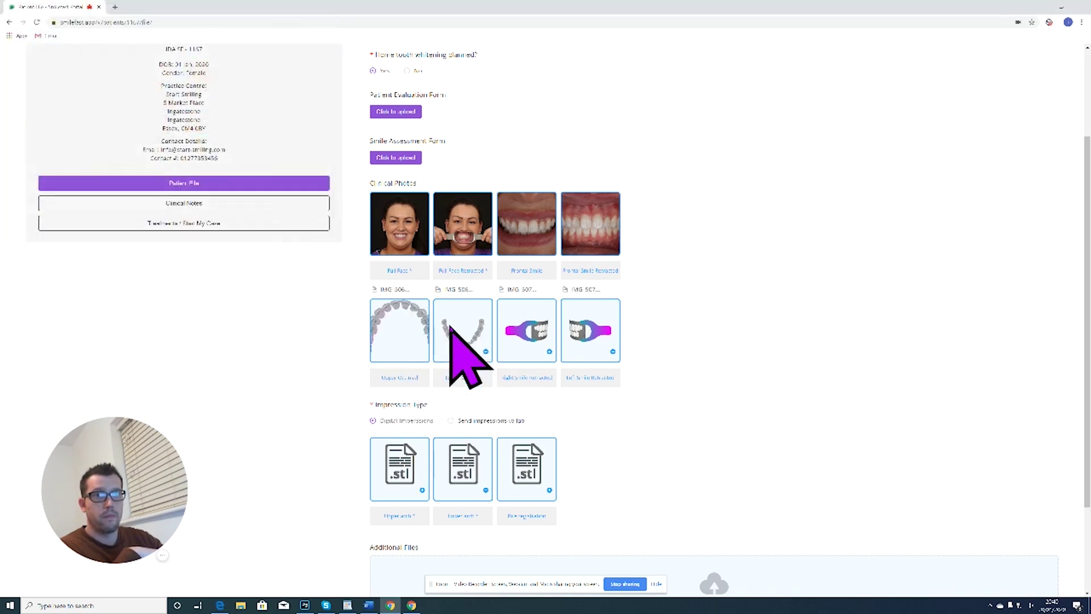
click(475, 346)
click(203, 121)
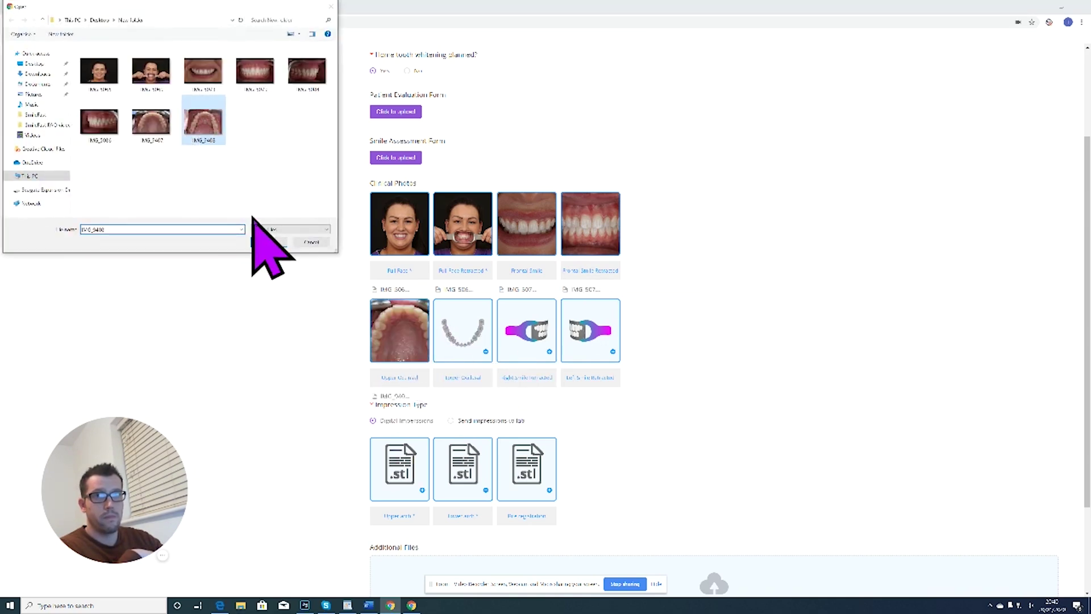
click(268, 242)
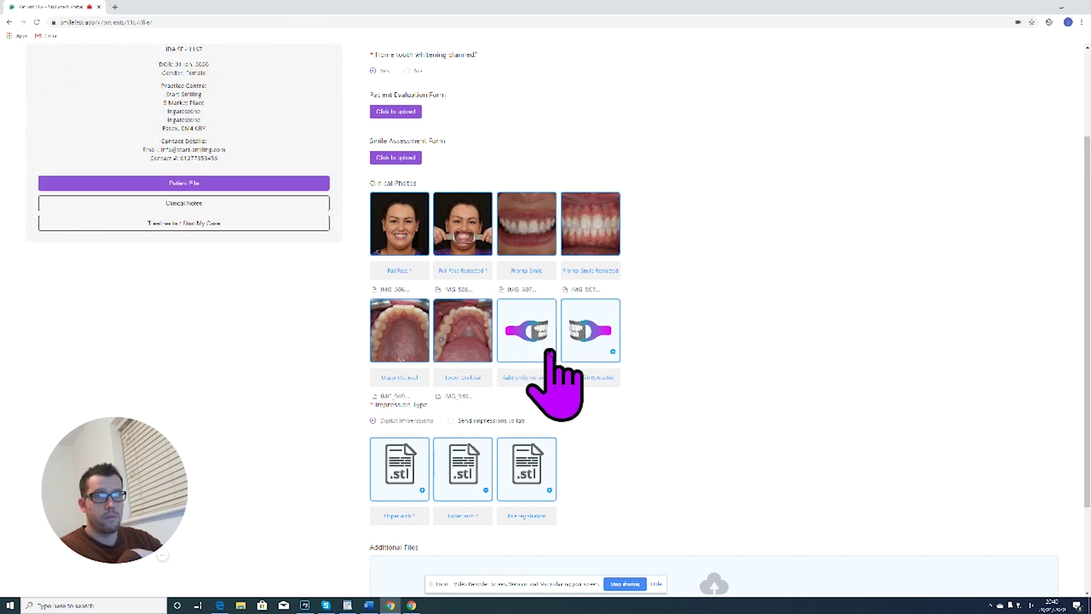
click(539, 334)
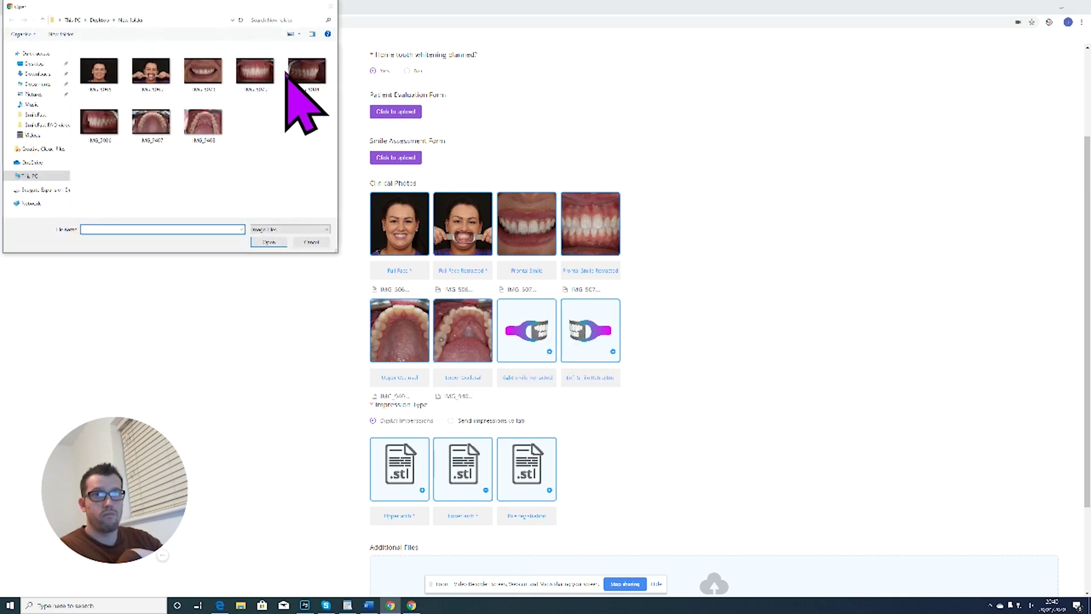
click(306, 73)
click(269, 242)
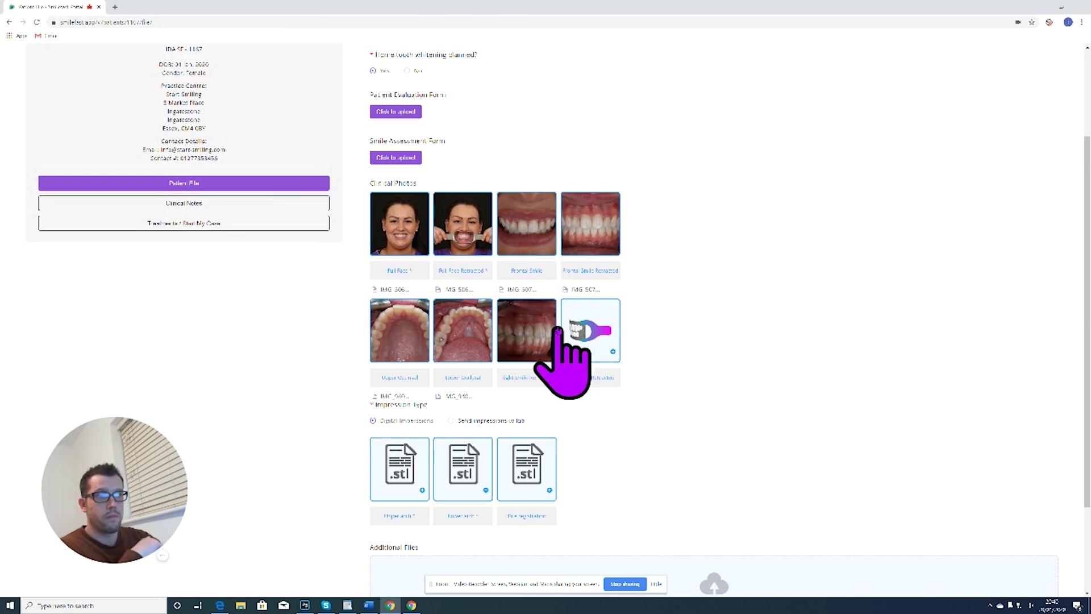
click(584, 333)
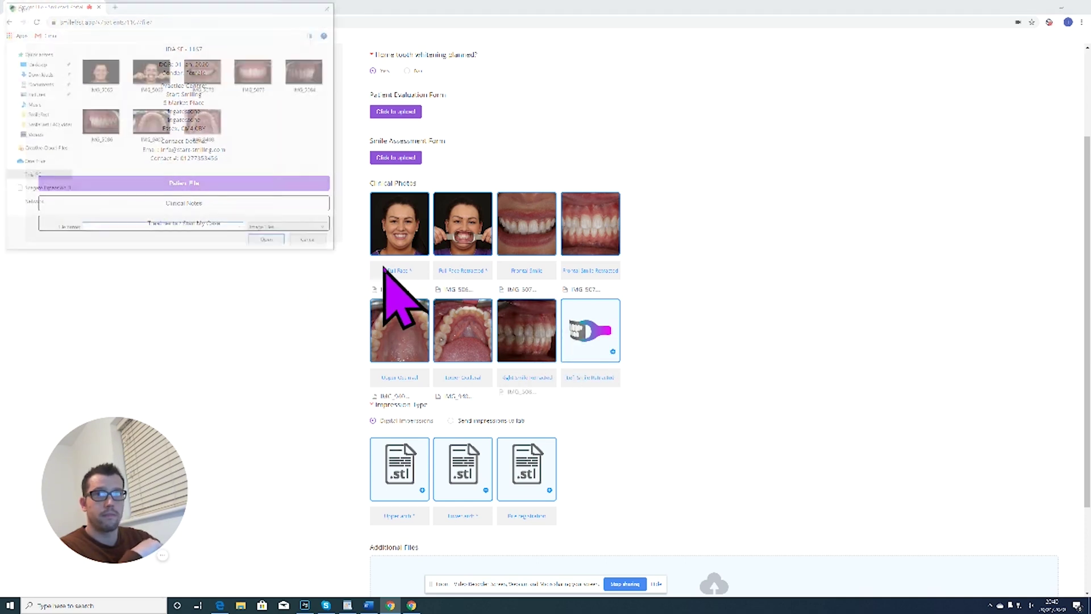
click(99, 121)
click(272, 242)
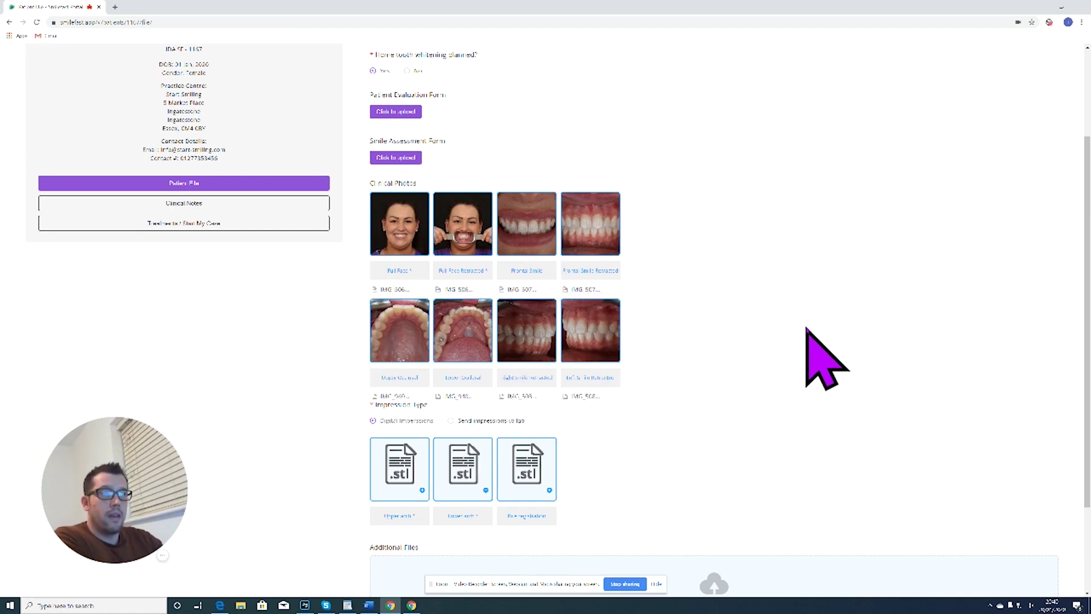
Switch to physical impressions, write additional comments, and save the patient file
scroll(807, 329, down, 2)
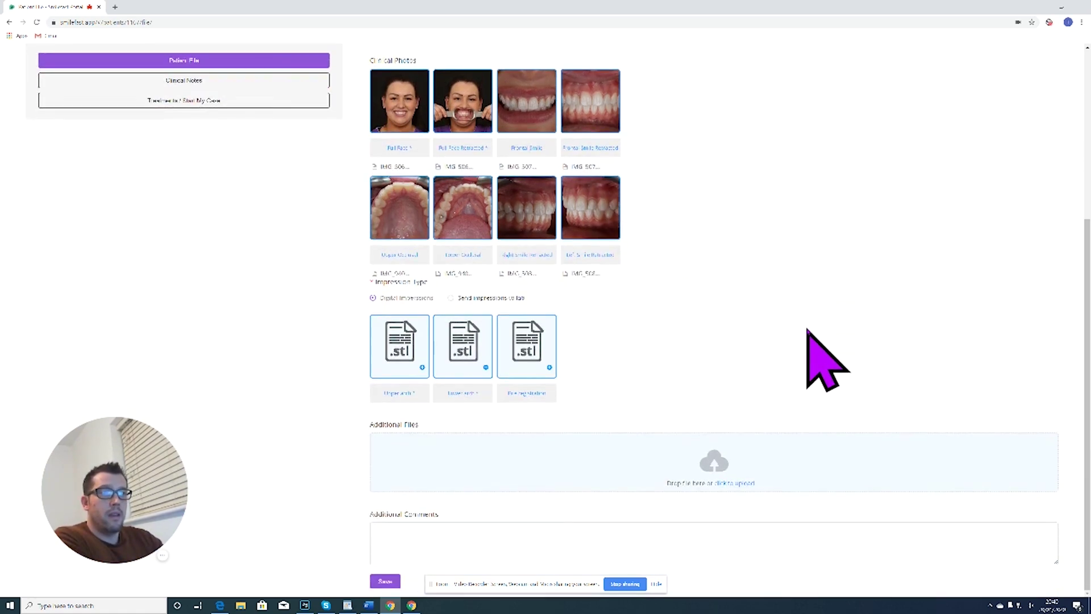
click(450, 298)
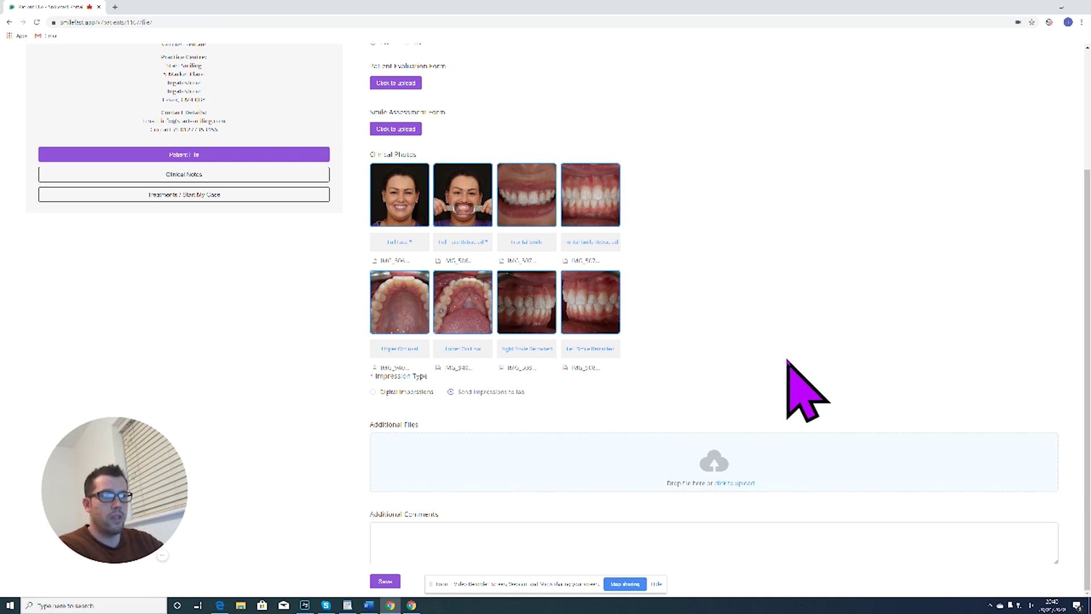
click(415, 537)
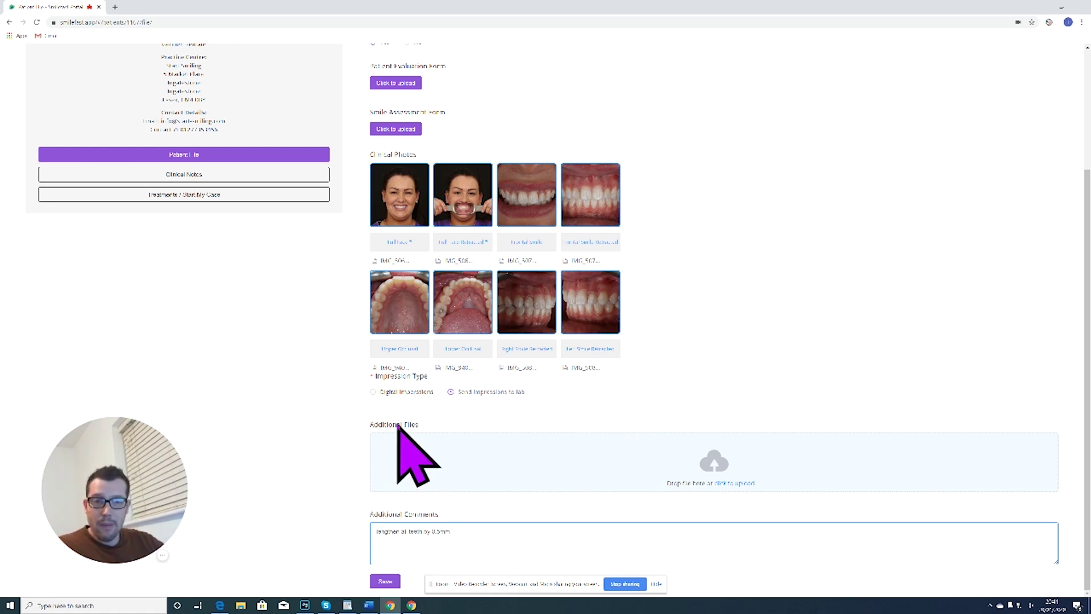
click(386, 581)
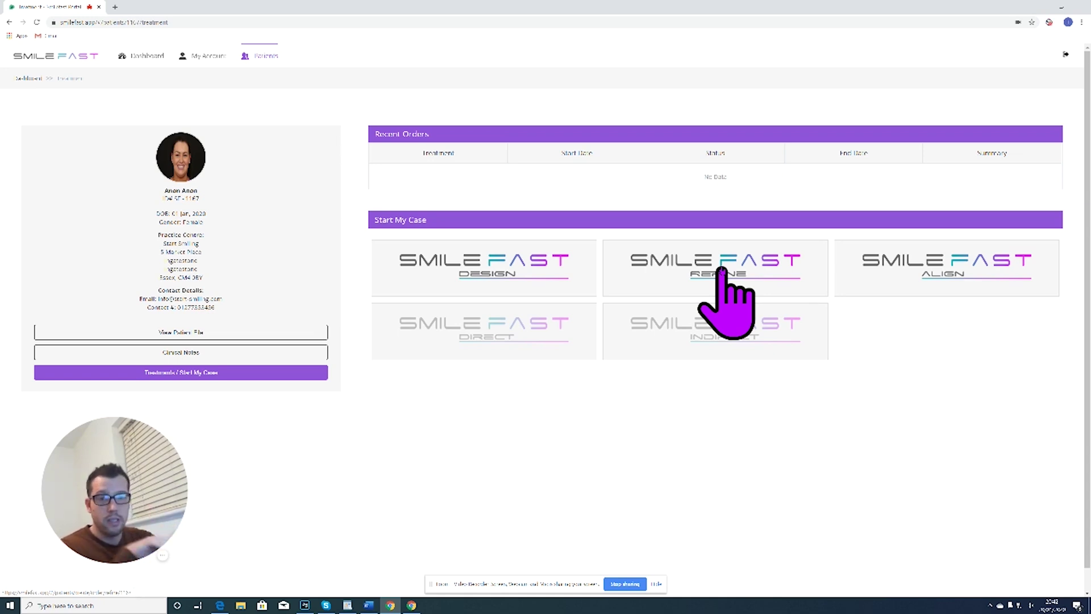
Start a SmileFast Refine order and mark both upper and lower teeth as Unsure
click(721, 271)
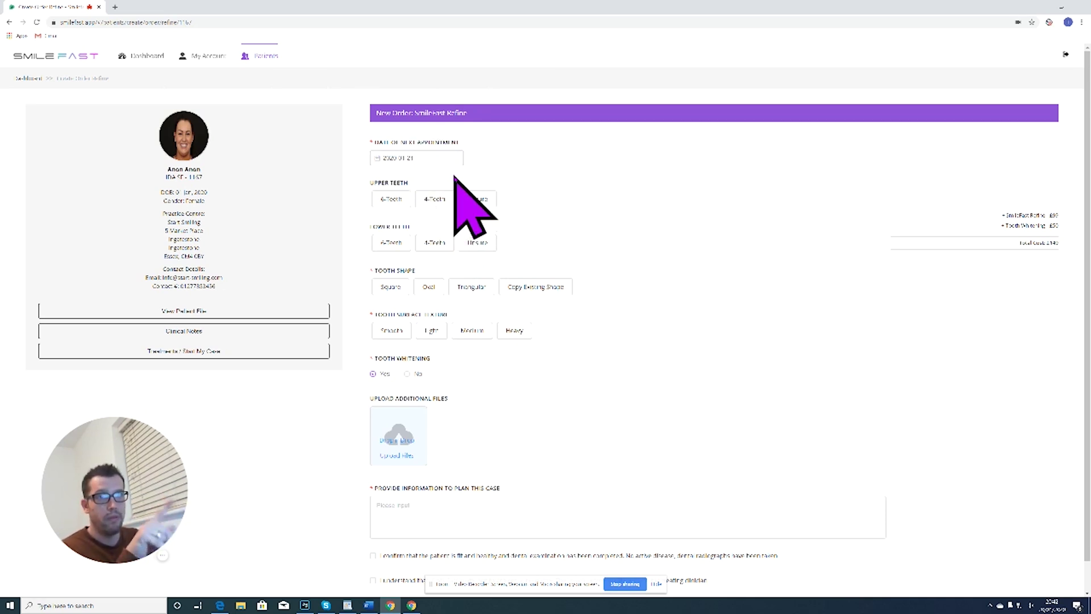
click(389, 200)
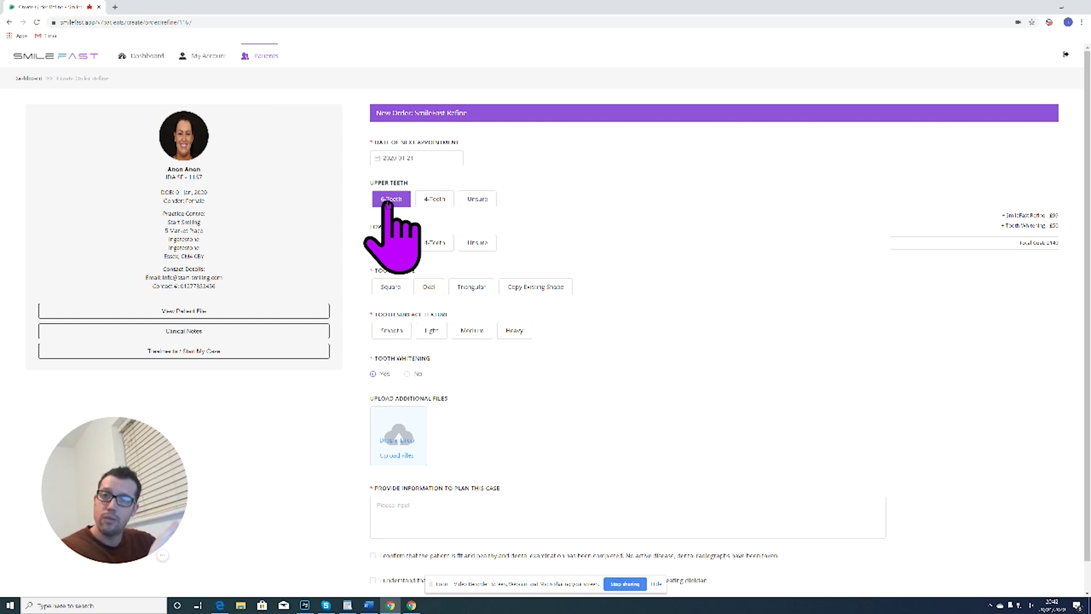
click(440, 199)
click(466, 198)
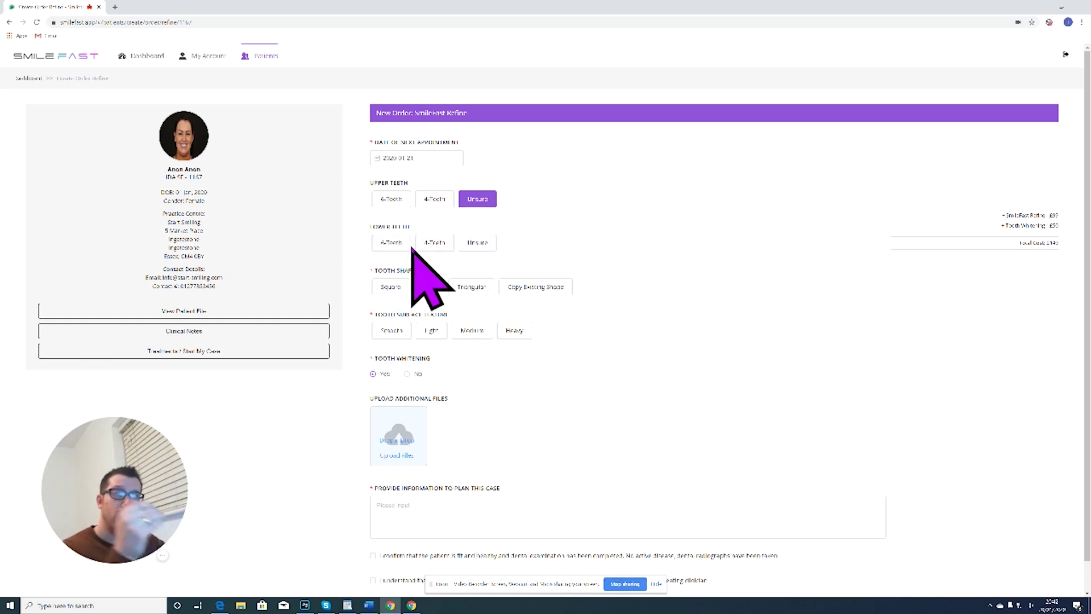
click(477, 243)
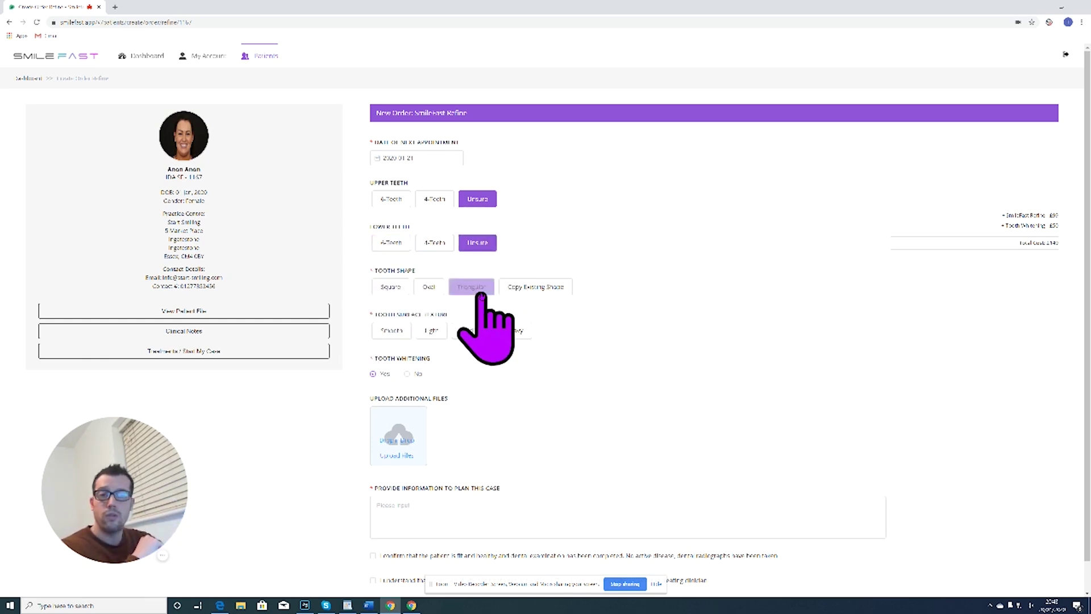
Set the tooth shape to Copy Existing Shape and the surface texture to Light
click(425, 287)
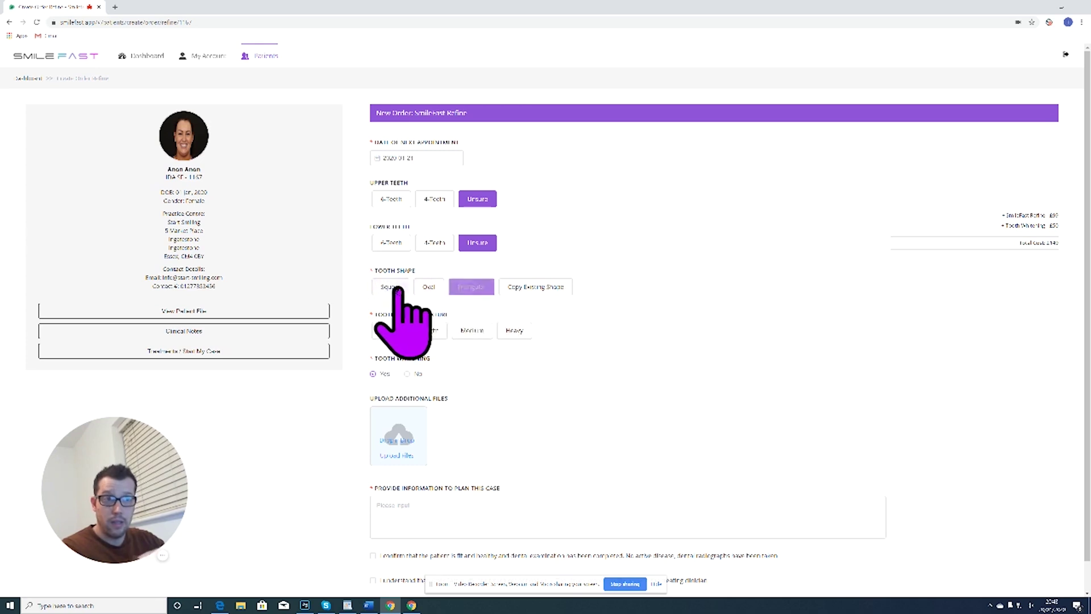
click(531, 288)
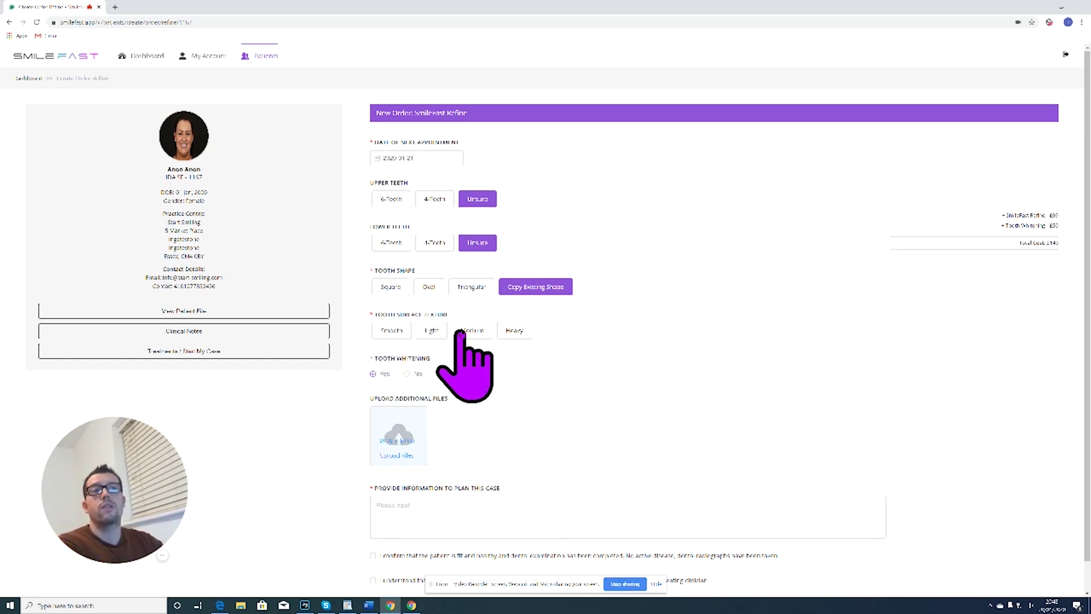
click(482, 334)
click(395, 332)
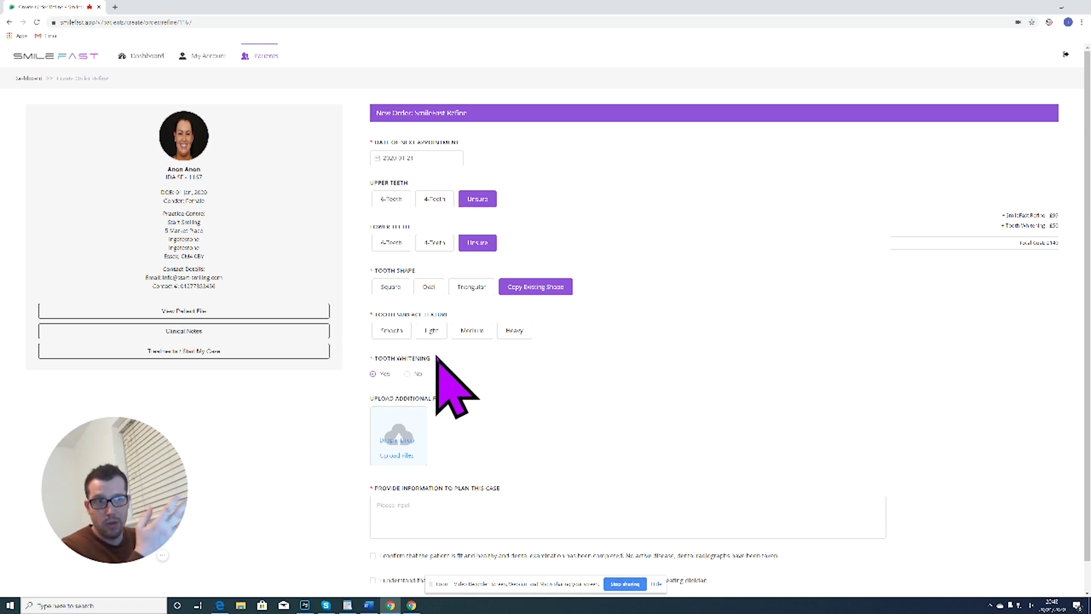
click(442, 331)
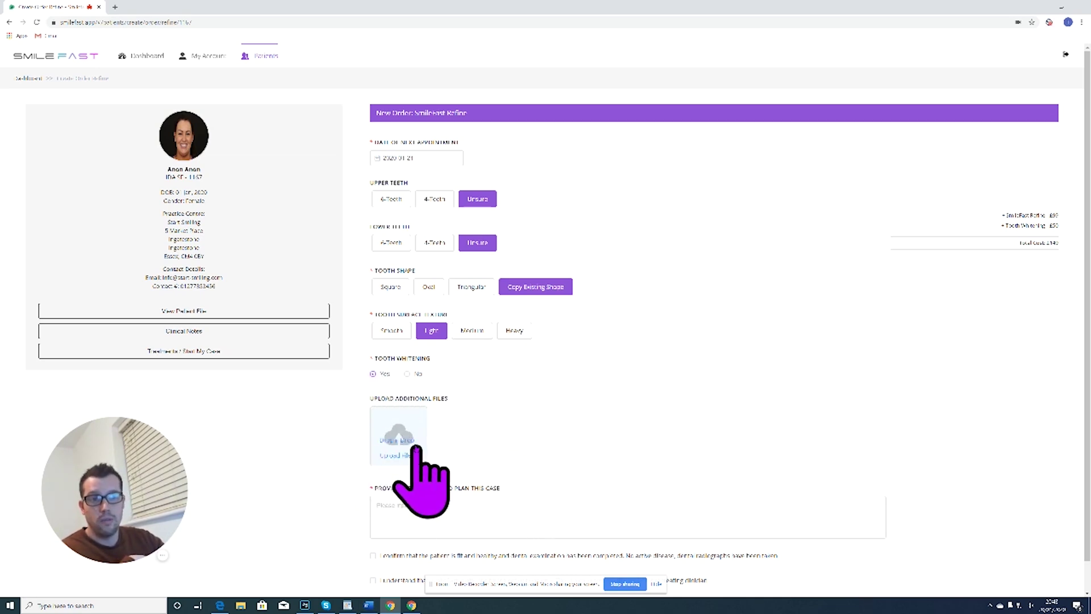
Add planning information, tick the fit-and-healthy and treatment-options confirmations, and submit the order
scroll(509, 431, down, 1)
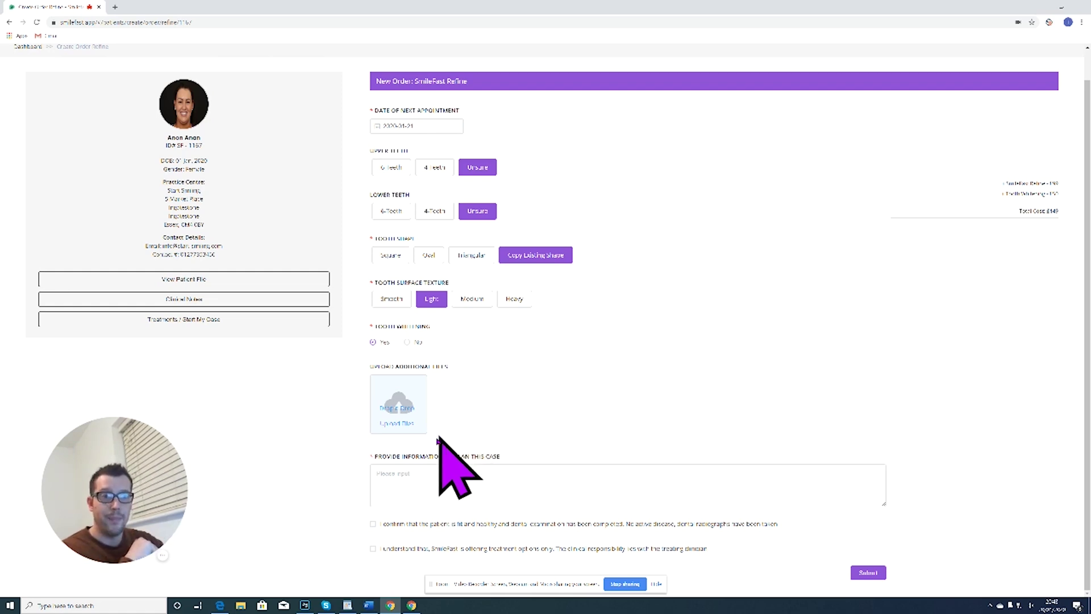
click(583, 489)
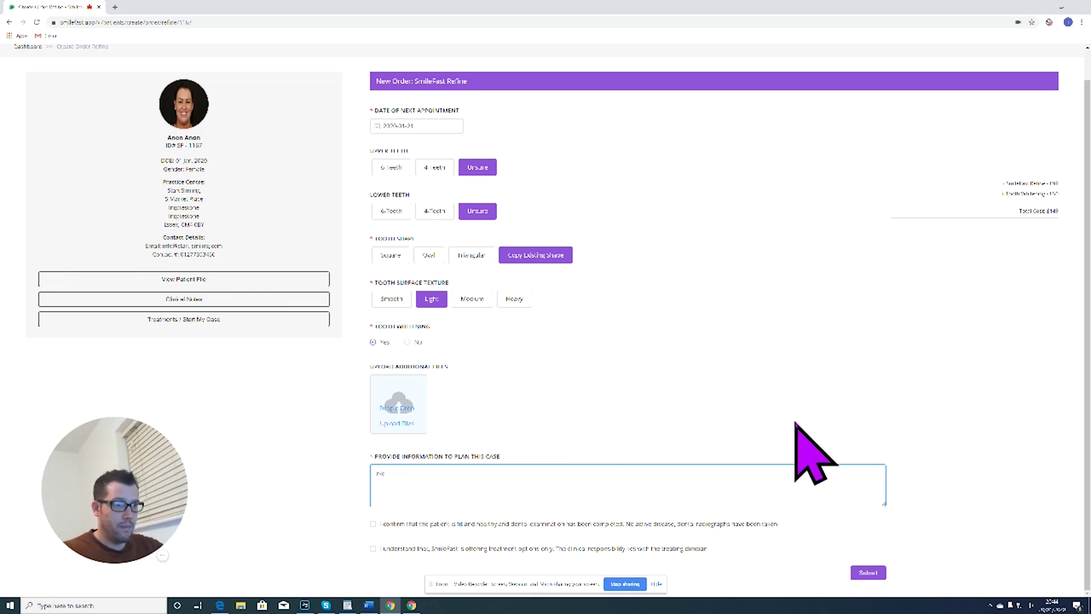
click(448, 547)
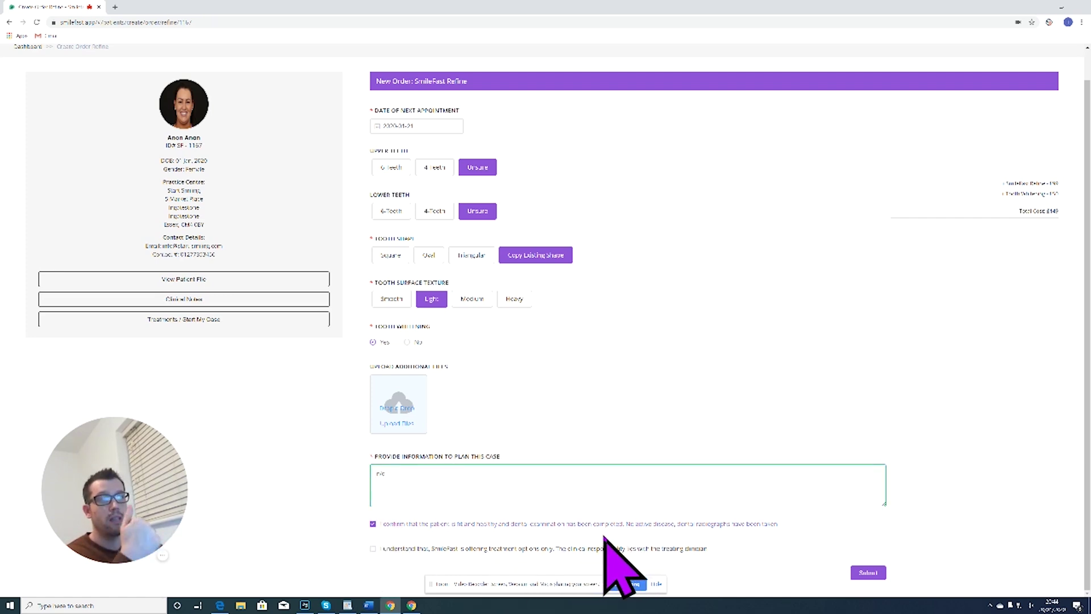
click(373, 548)
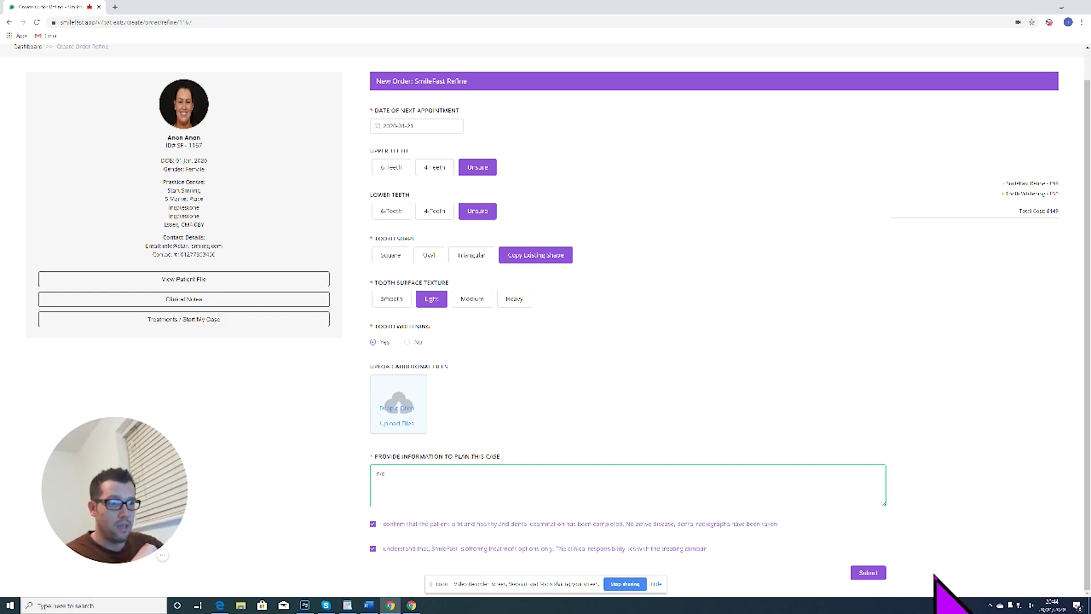
click(877, 573)
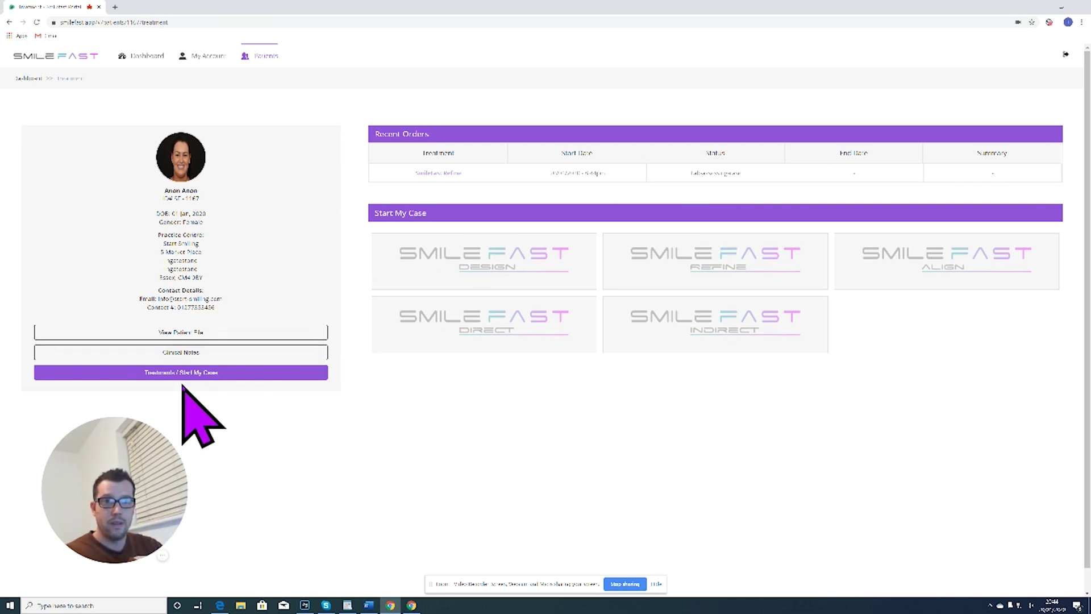
Show the dashboard's orders list with the new SmileFast Refine order at Lab Assessing Case
click(143, 56)
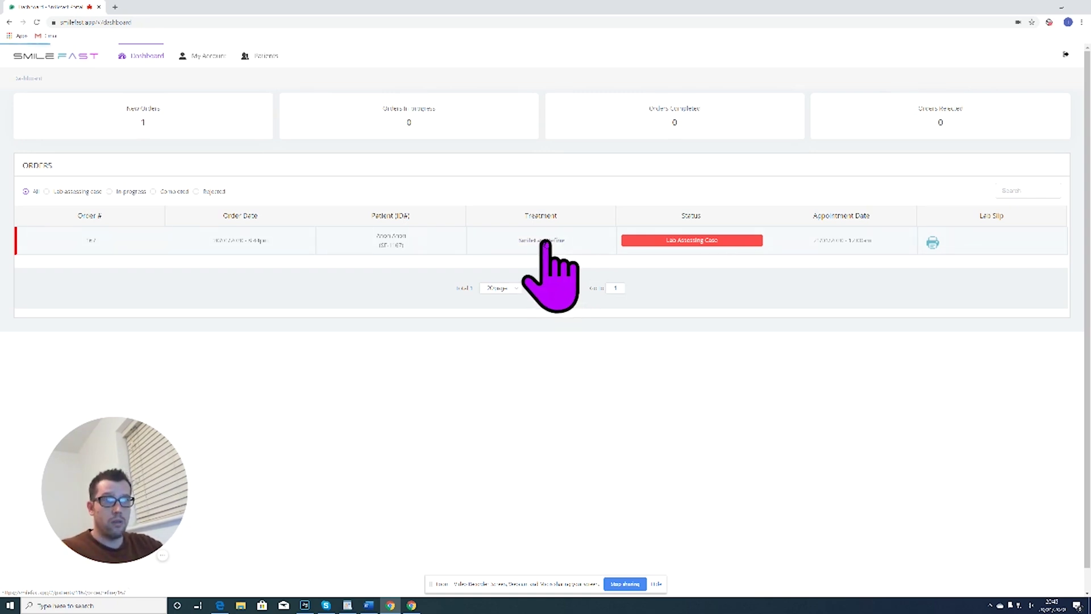
Post a treatment note asking the lab for advice on the £149.00 SmileFast Refine order
click(551, 241)
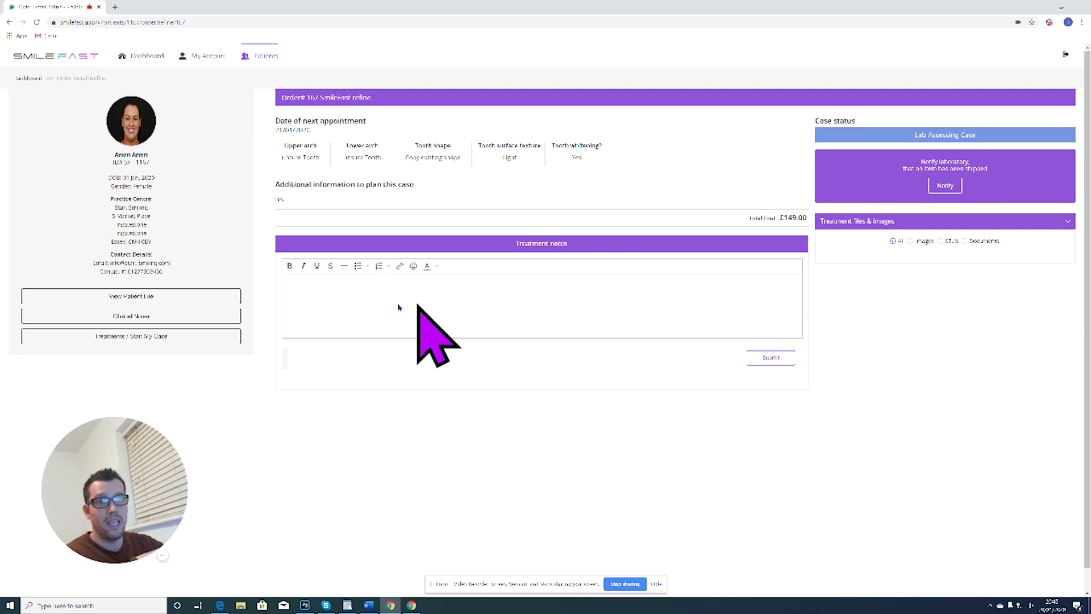
click(449, 291)
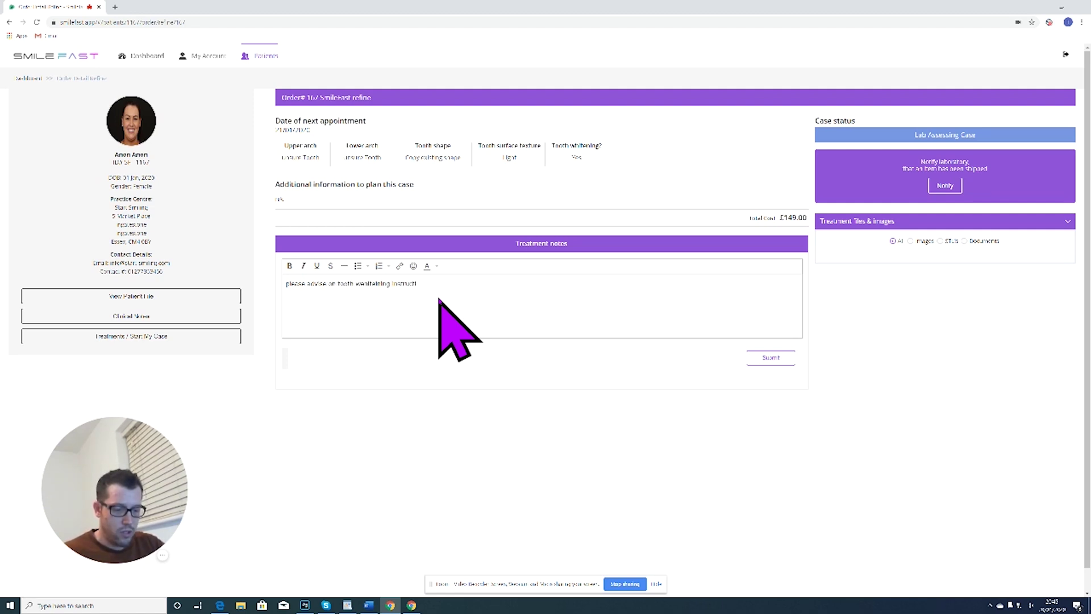
click(768, 359)
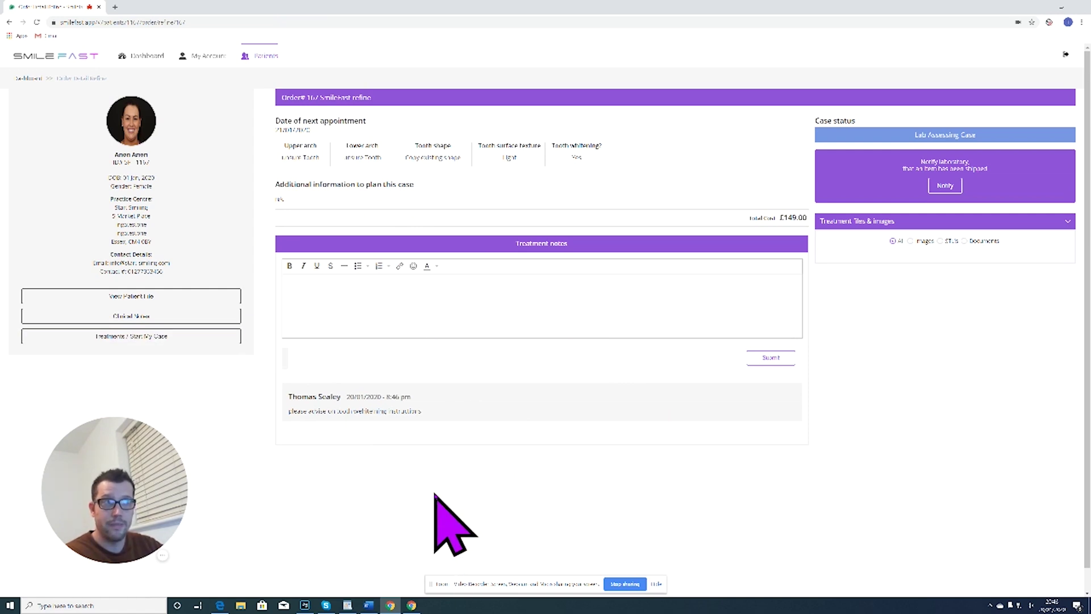
Recheck the Refine order's details and confirm the dashboard now shows it In Progress
click(152, 57)
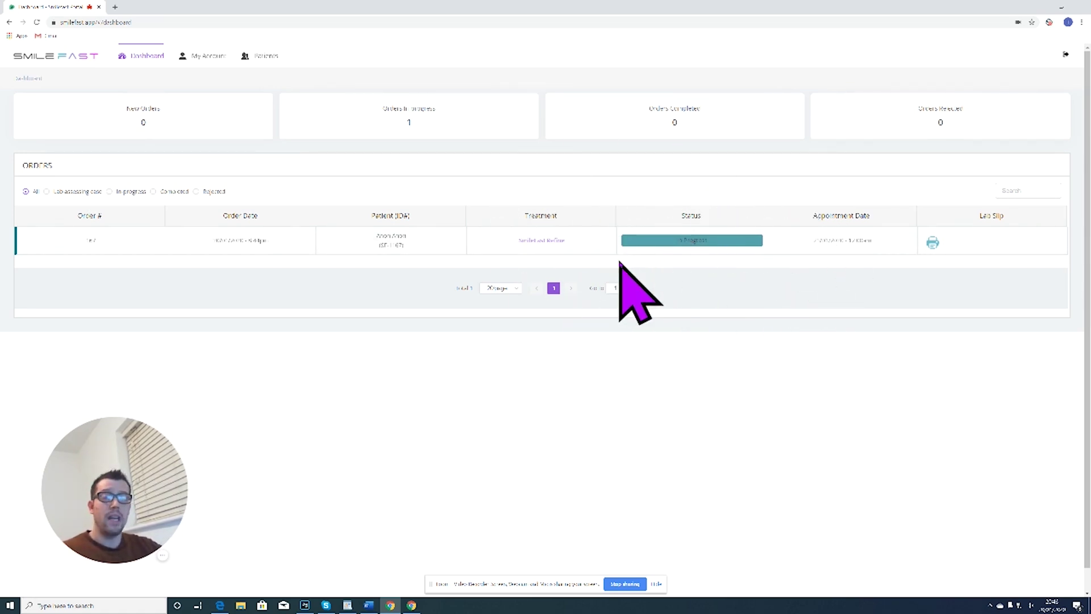
click(543, 241)
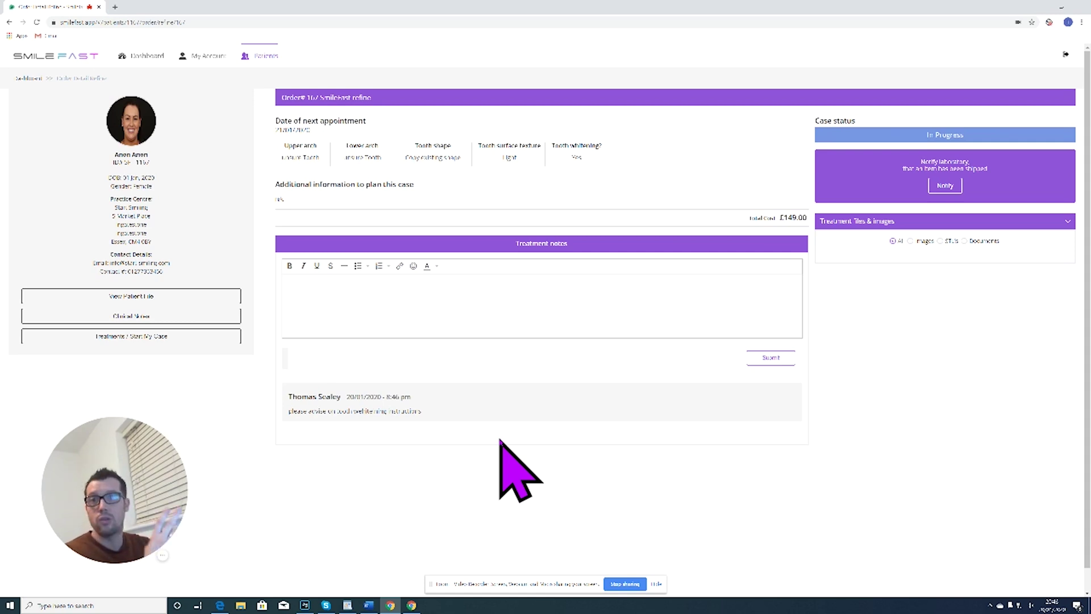
click(144, 56)
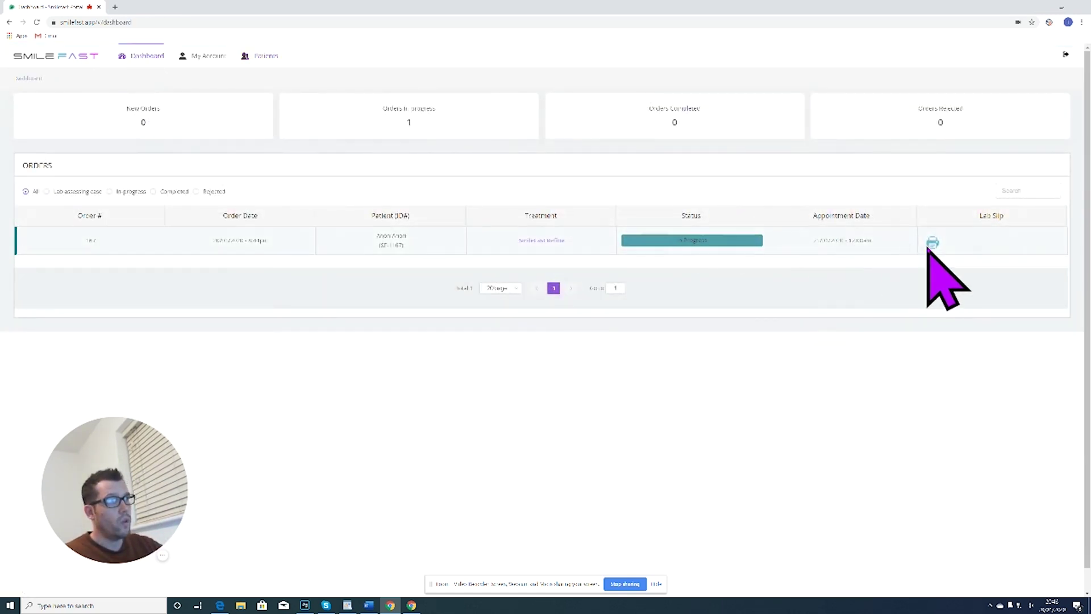